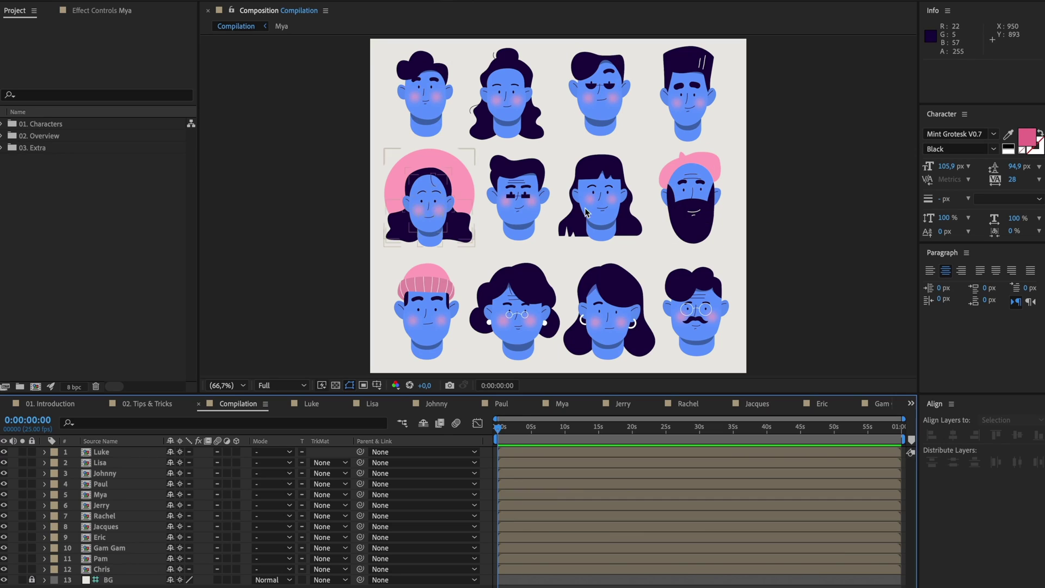
Open Mya's precomp and select her CONTROL LAYER and the four rig layers in turn
double_click(428, 208)
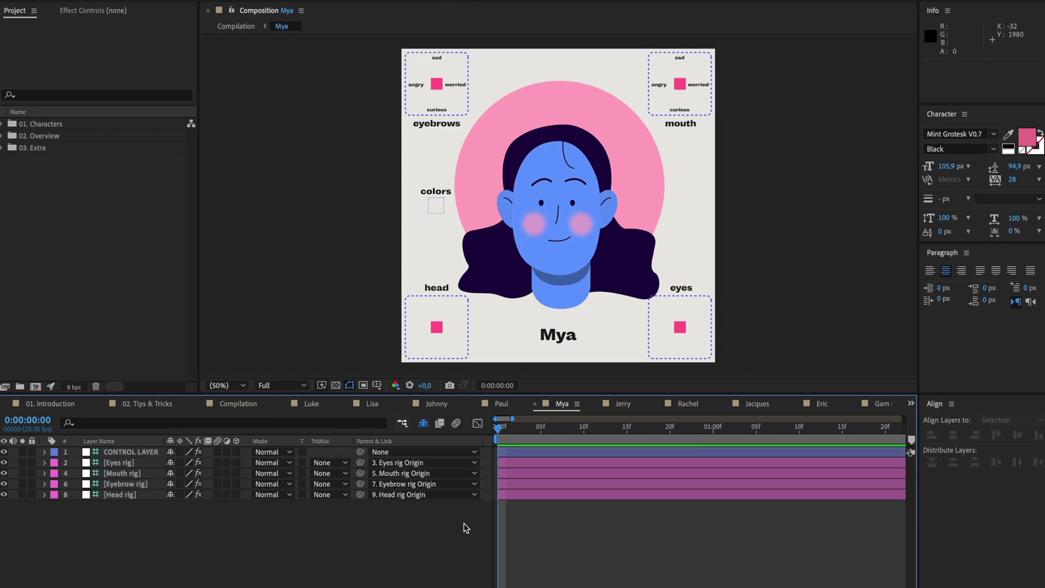
drag(154, 524, 144, 431)
click(166, 524)
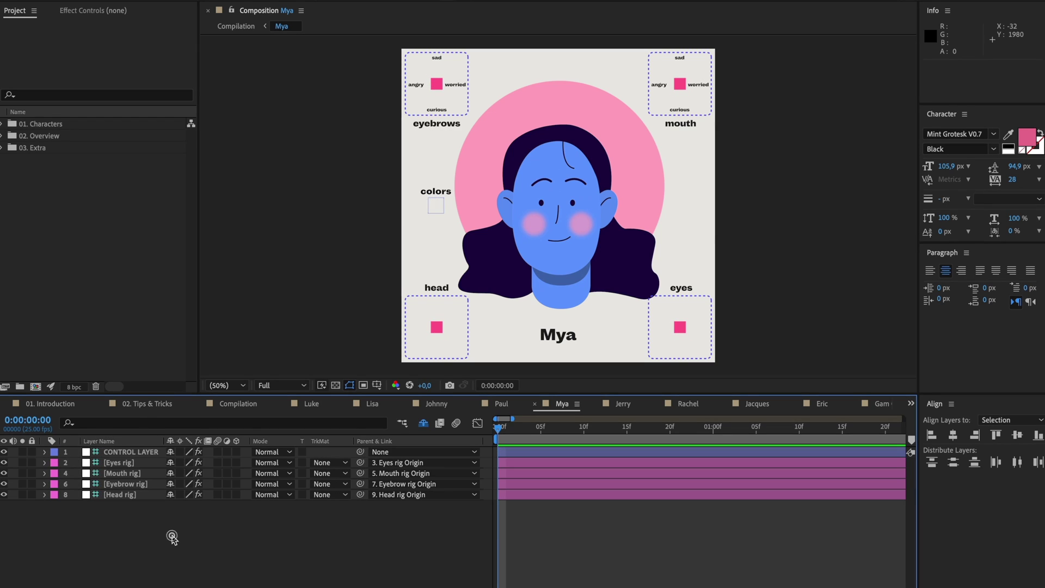
click(129, 453)
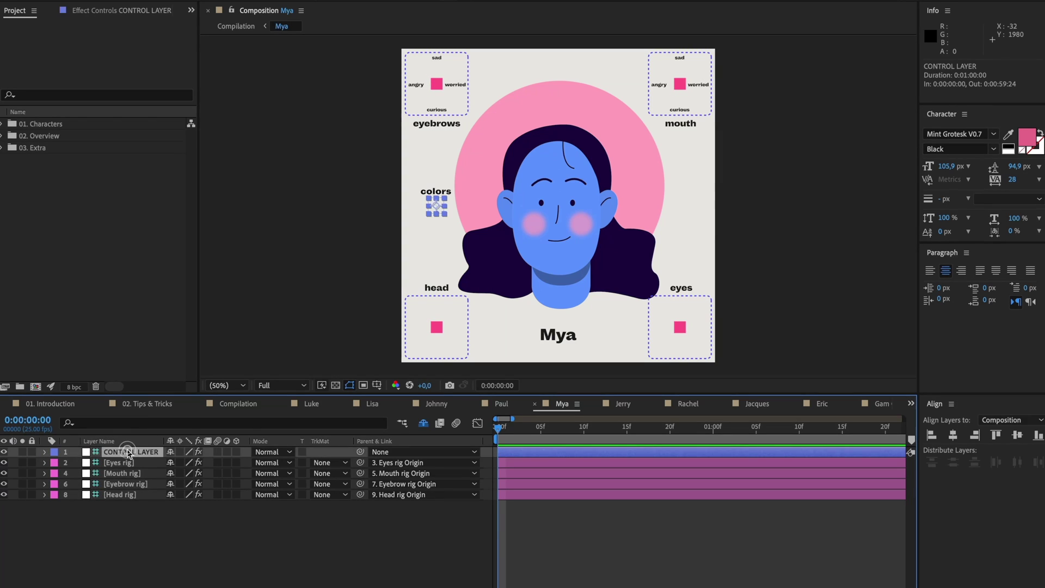
click(164, 538)
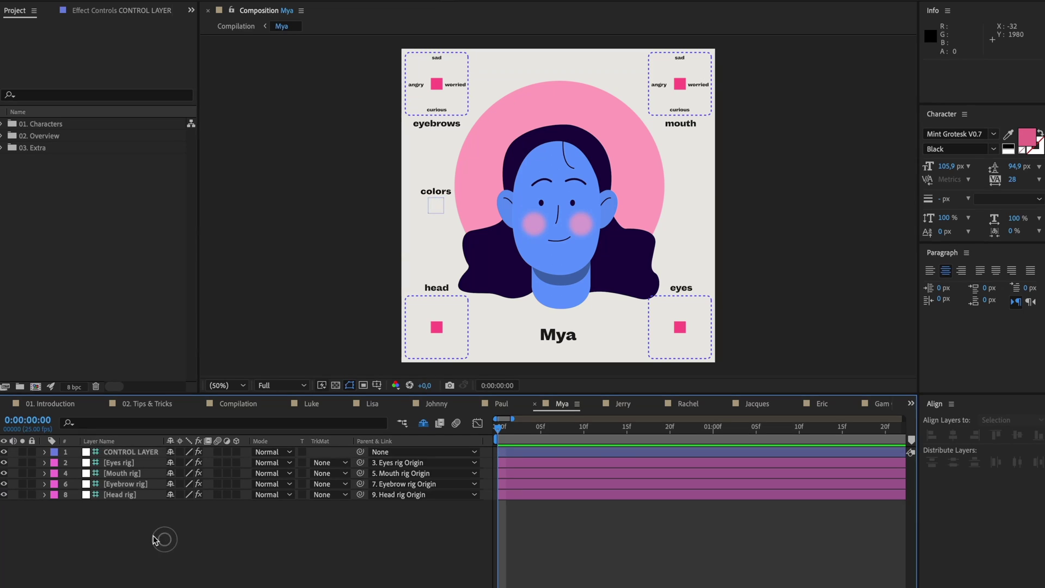
drag(134, 526, 124, 465)
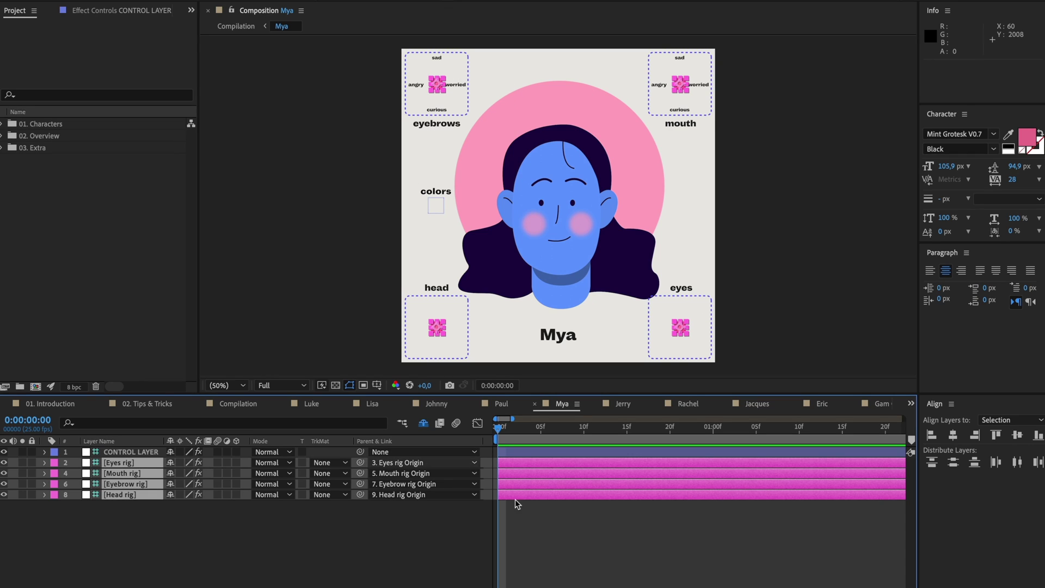
click(364, 559)
click(436, 327)
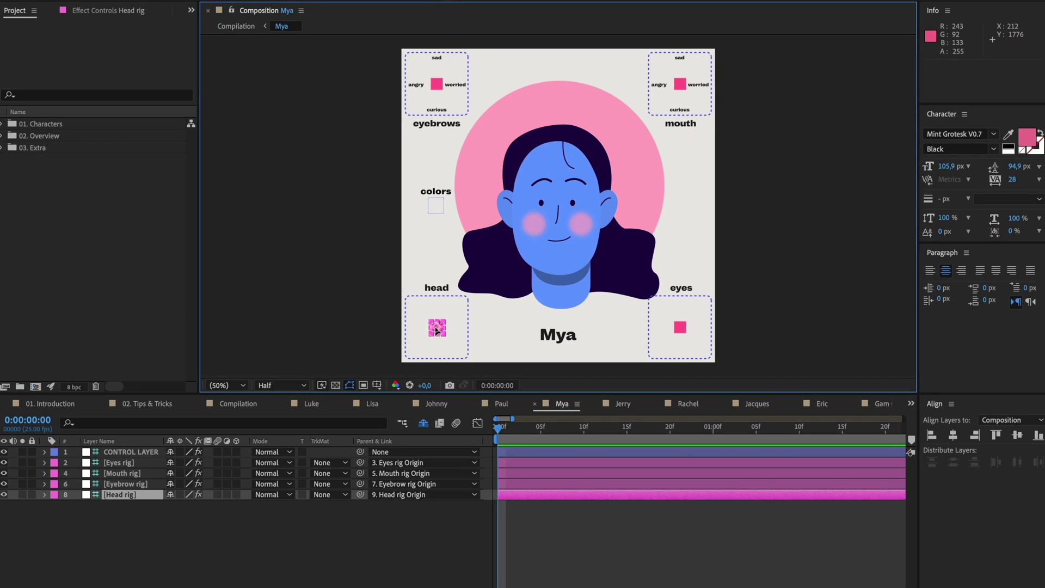
mouse_move(437, 331)
mouse_down()
mouse_move(423, 305)
mouse_move(463, 300)
mouse_move(461, 352)
mouse_move(420, 344)
mouse_move(458, 311)
mouse_move(432, 308)
mouse_move(413, 329)
mouse_move(460, 318)
mouse_move(460, 305)
mouse_move(422, 311)
mouse_move(423, 330)
mouse_up()
key(super+z)
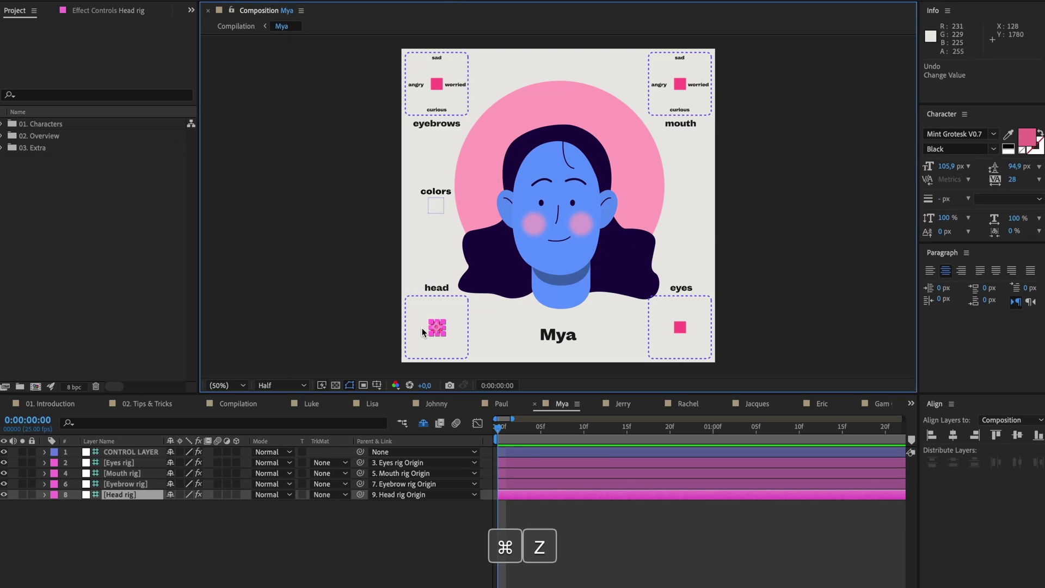
click(437, 85)
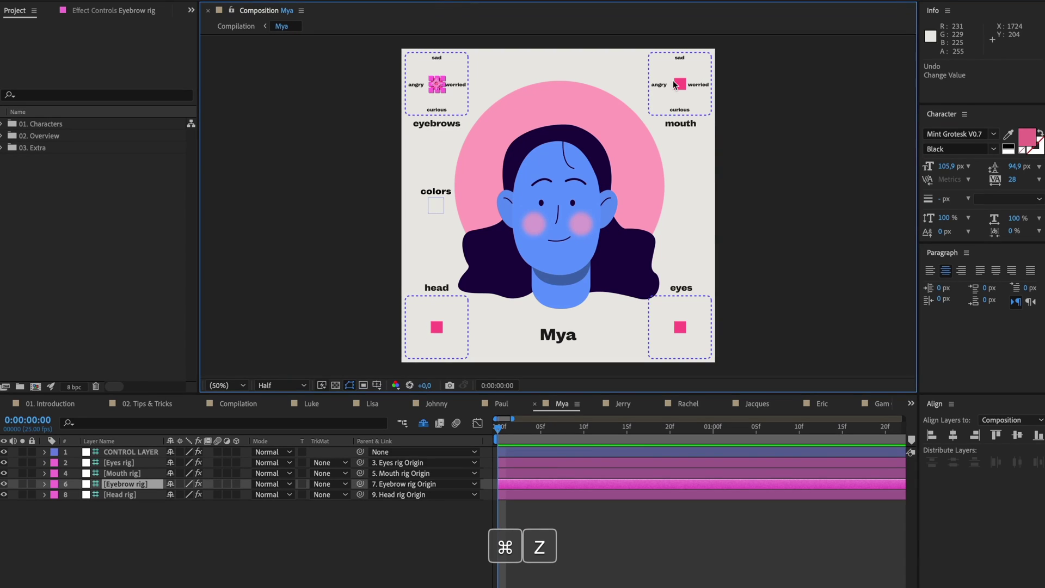
click(599, 511)
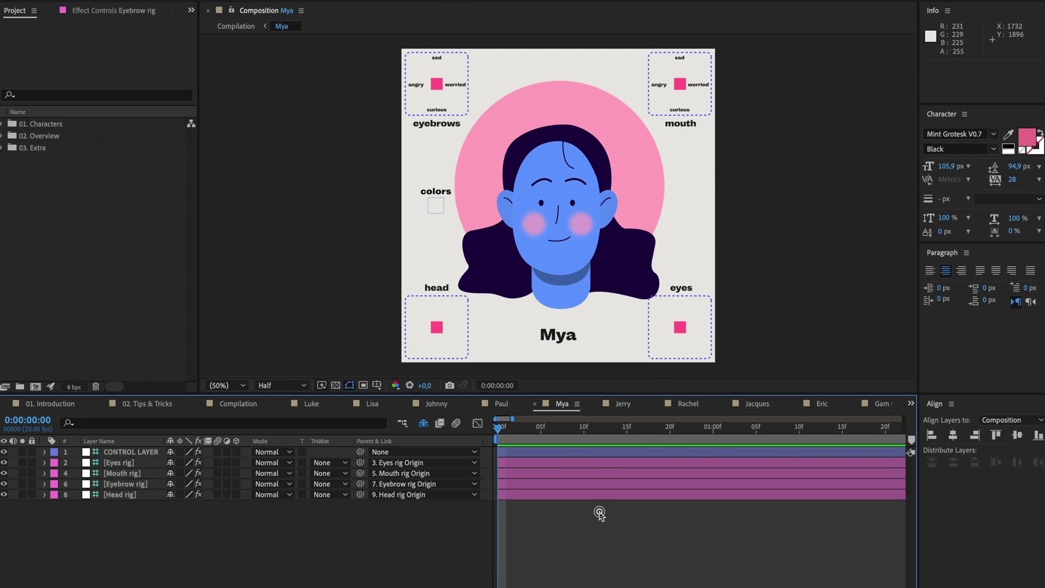
click(683, 328)
drag(683, 329, 698, 358)
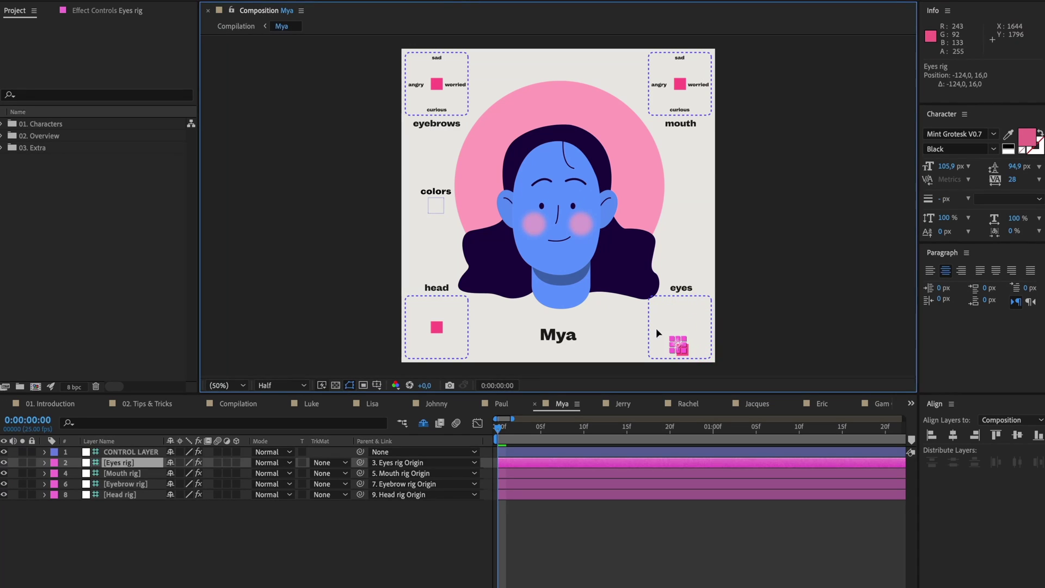
key(super+z)
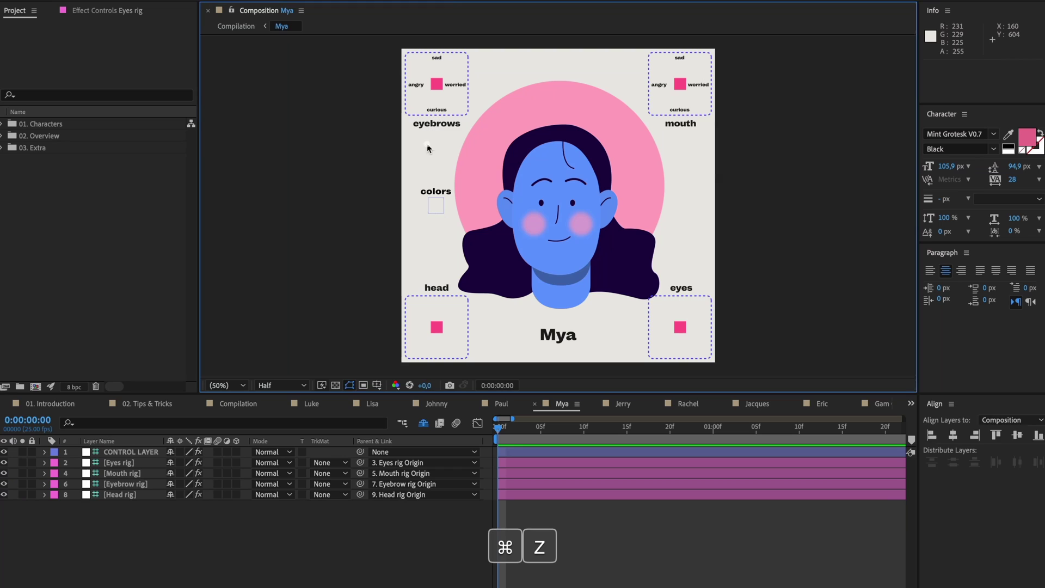
click(436, 87)
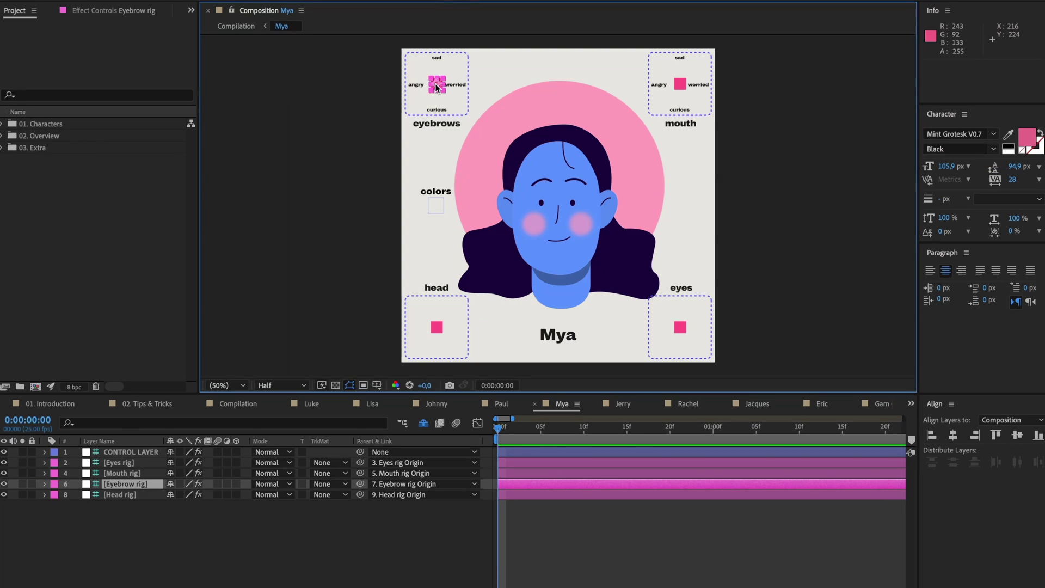
mouse_move(436, 87)
mouse_down()
mouse_move(411, 87)
mouse_move(438, 86)
mouse_move(438, 59)
mouse_move(435, 81)
mouse_move(463, 91)
mouse_move(434, 85)
mouse_move(436, 114)
mouse_move(438, 85)
mouse_up()
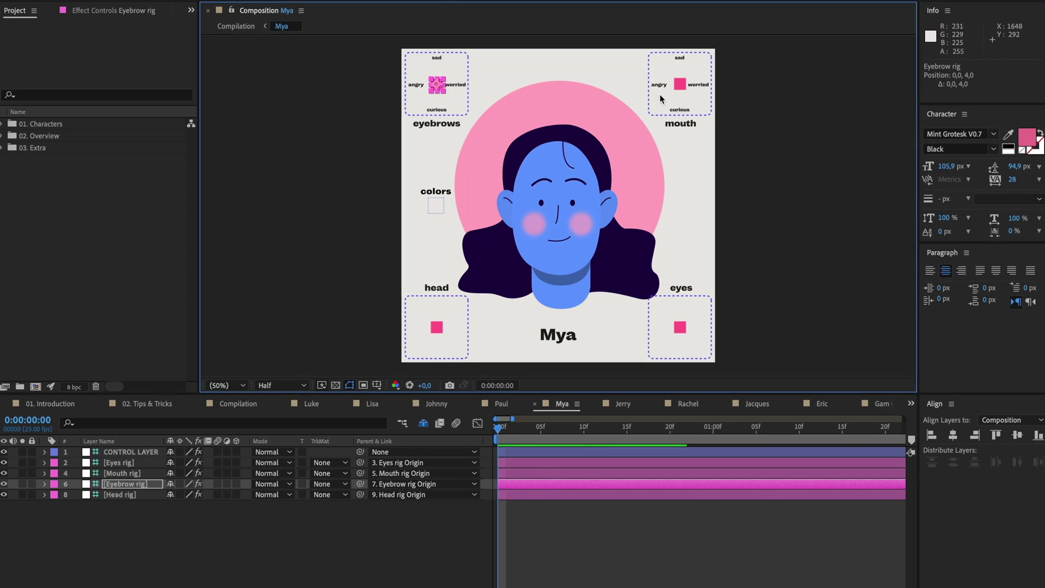
click(681, 87)
click(441, 86)
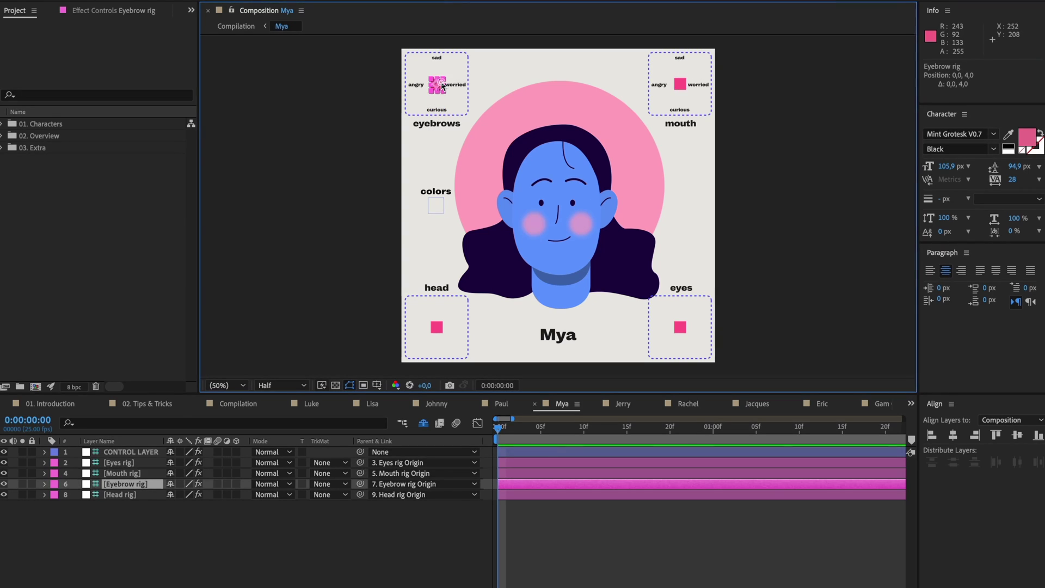
drag(437, 85, 411, 84)
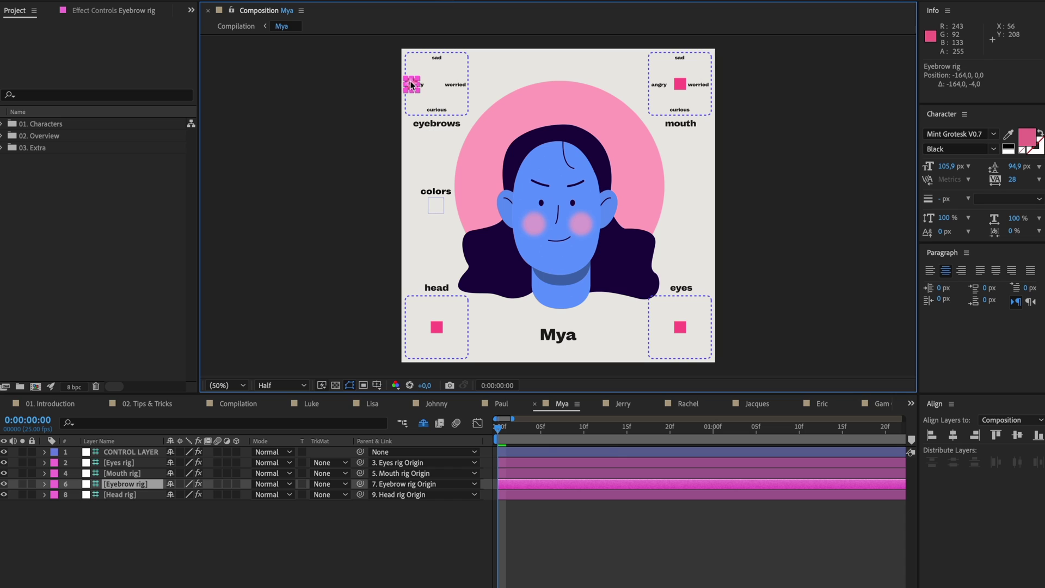
click(681, 87)
mouse_move(682, 89)
mouse_down()
mouse_move(655, 89)
mouse_move(684, 88)
mouse_move(680, 109)
mouse_up()
mouse_move(414, 81)
mouse_down()
mouse_move(437, 113)
mouse_move(431, 87)
mouse_move(412, 86)
mouse_up()
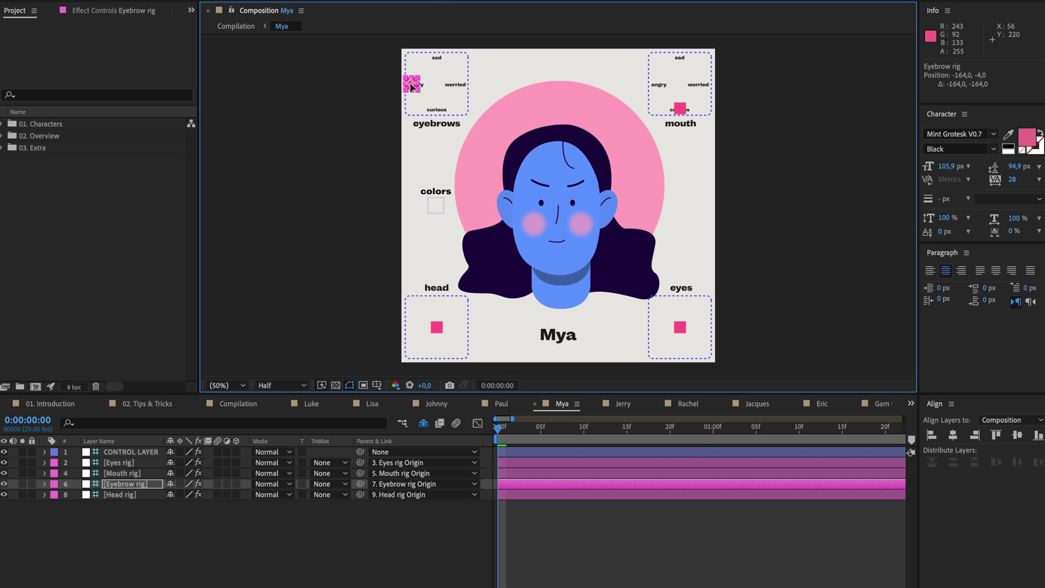
click(681, 109)
drag(682, 111, 681, 87)
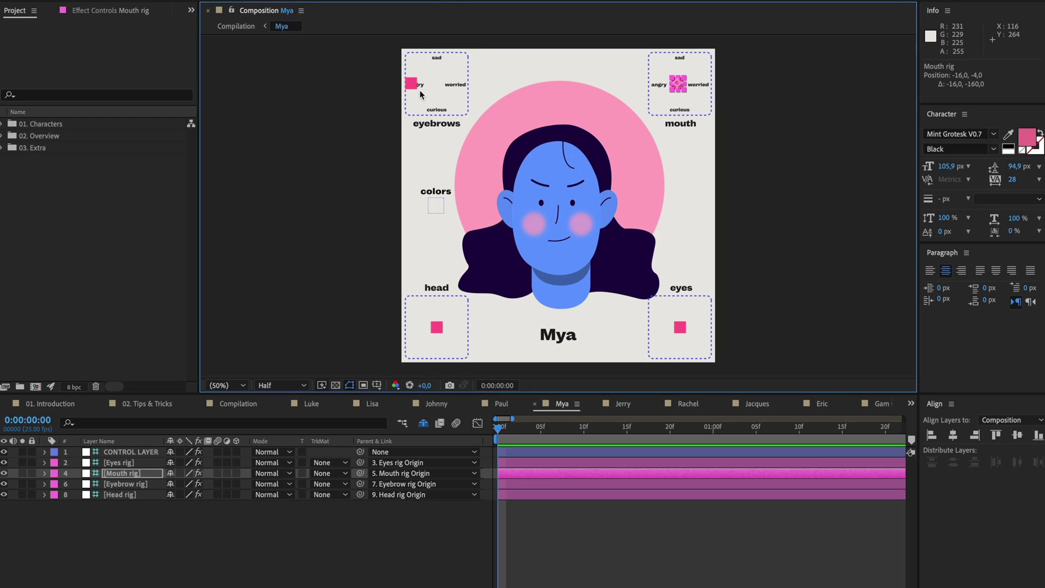
drag(415, 86, 438, 89)
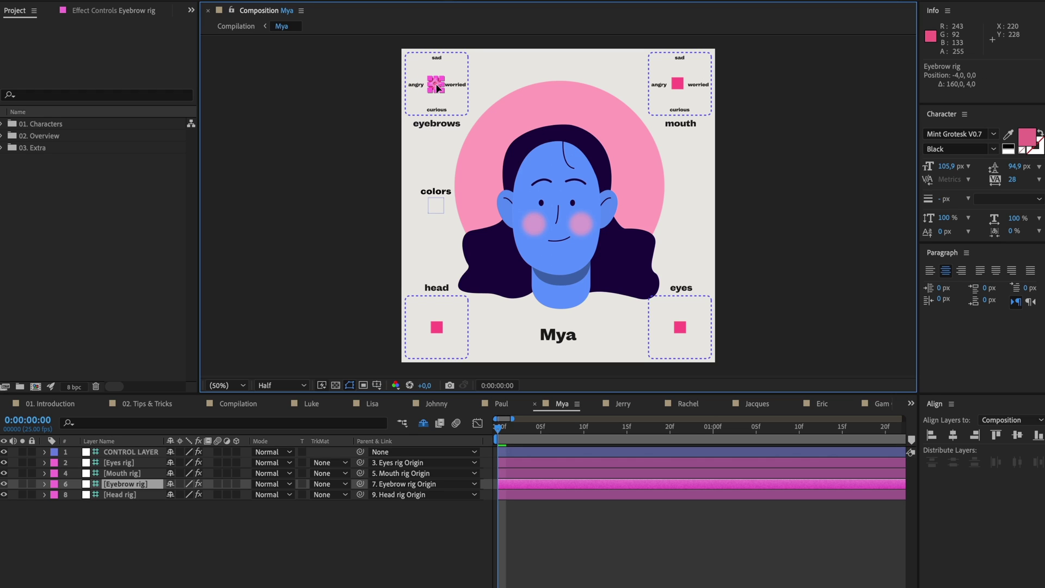
click(164, 537)
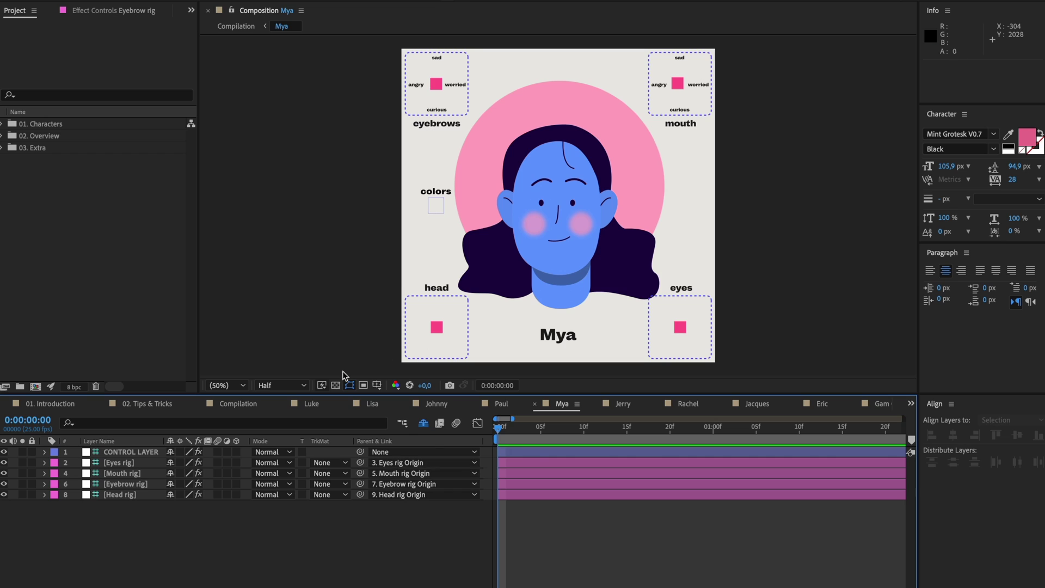
Keyframe the Head rig's Position at frame 3, then turn the head top-left at frame 19
click(133, 497)
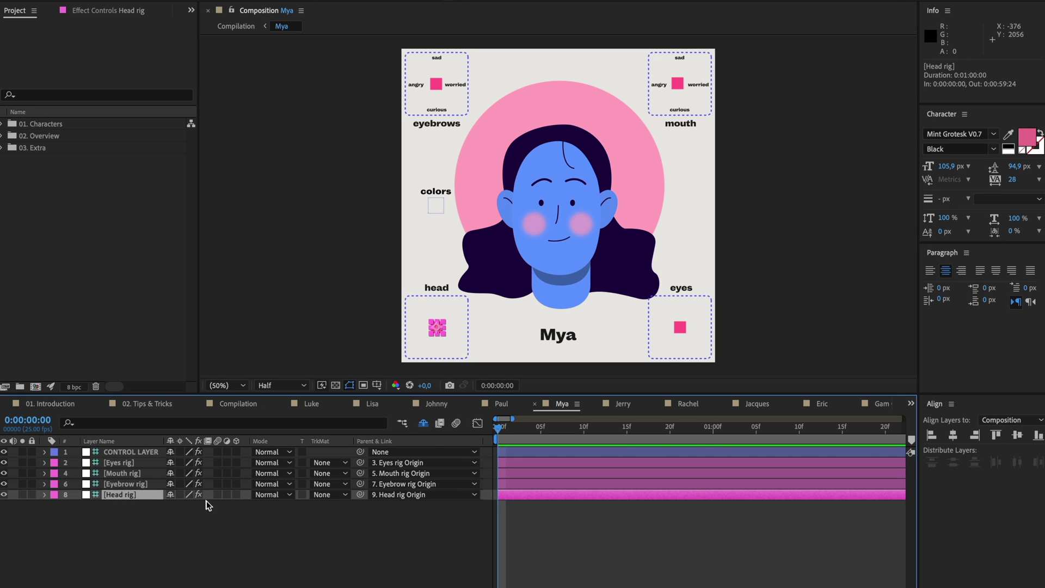
key(p)
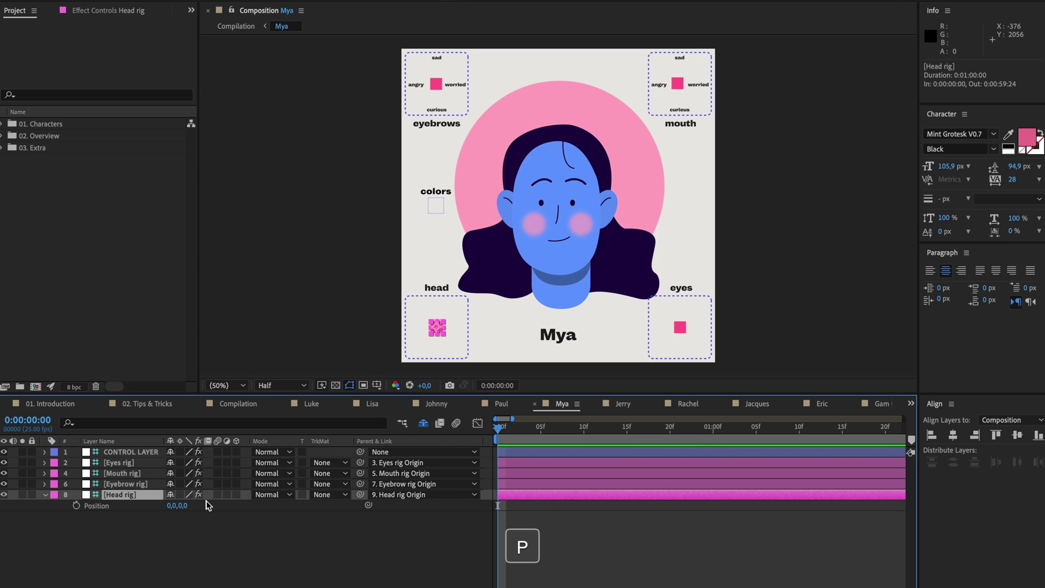
click(519, 429)
click(75, 506)
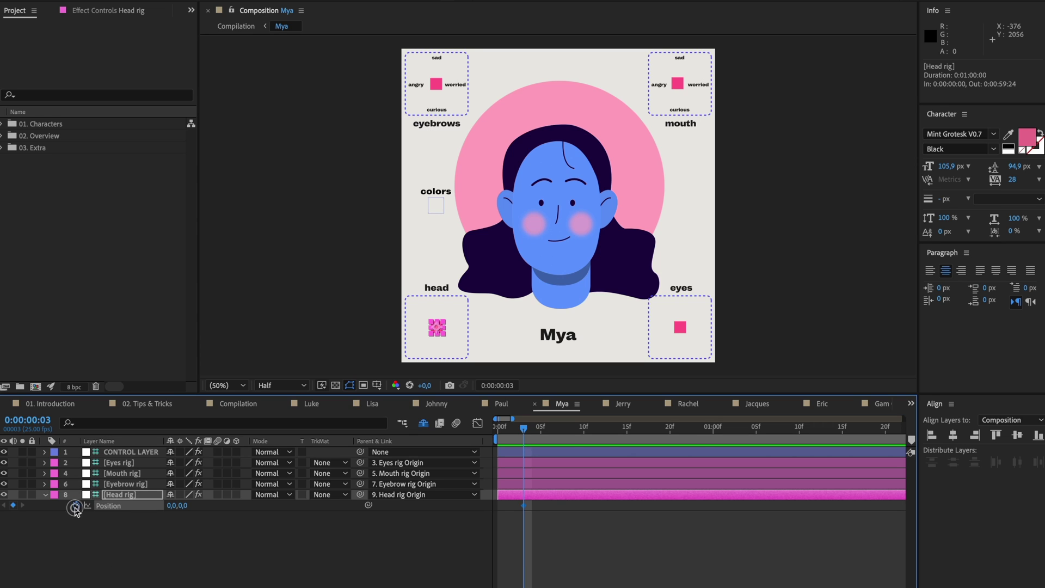
drag(523, 429, 662, 429)
drag(438, 332, 412, 305)
Preview the head turn and retime its second Position keyframe to frame 11
click(535, 430)
key(Page_Up)
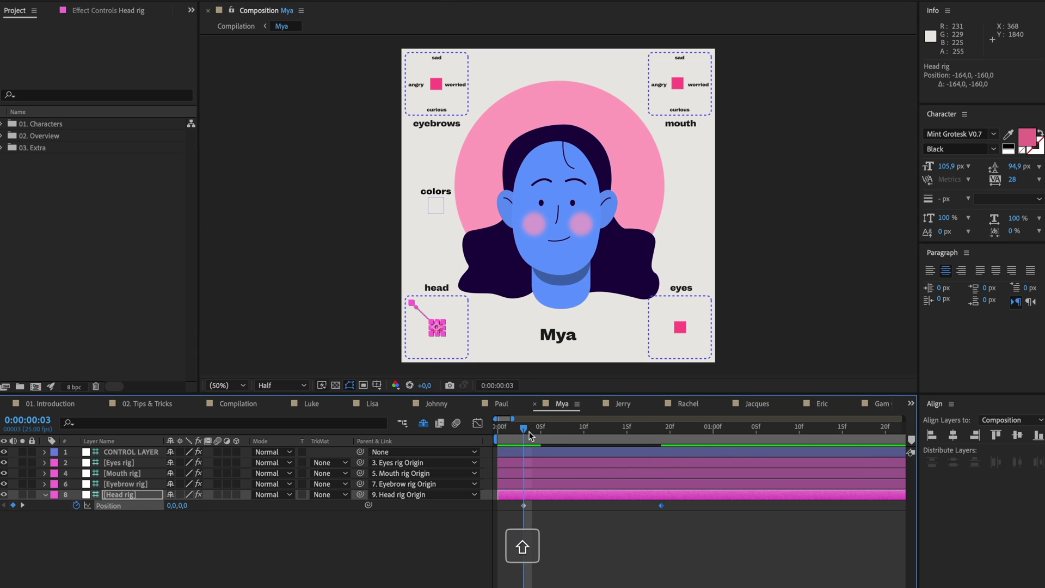
key(space)
key(space)
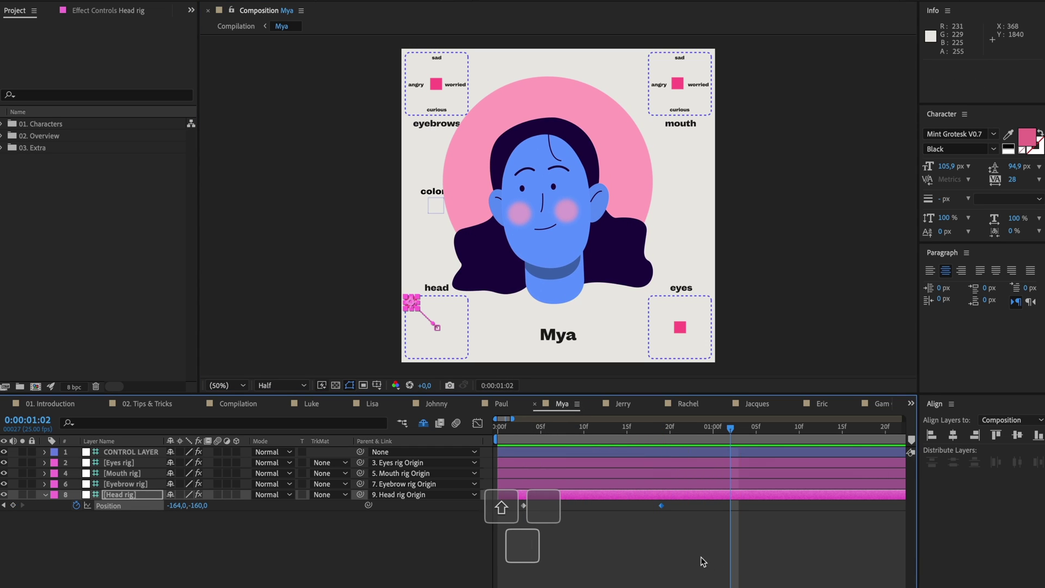
click(643, 510)
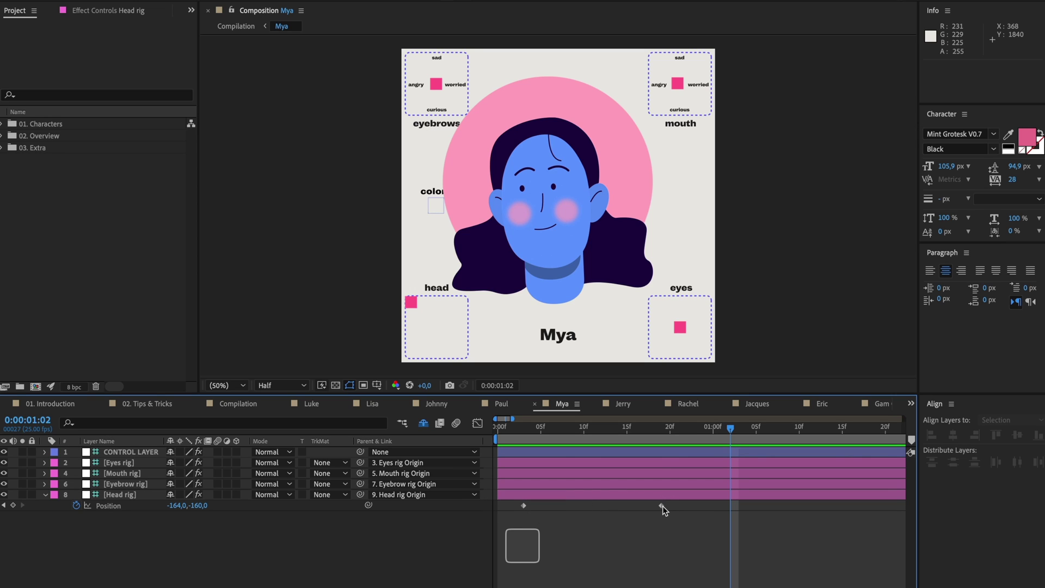
drag(662, 505, 593, 505)
click(523, 428)
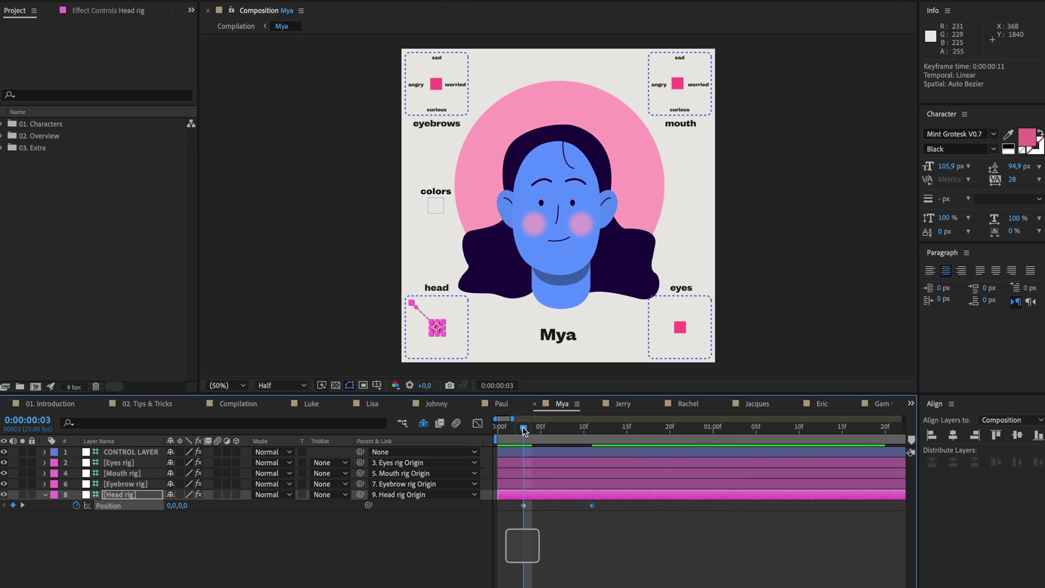
key(space)
key(space)
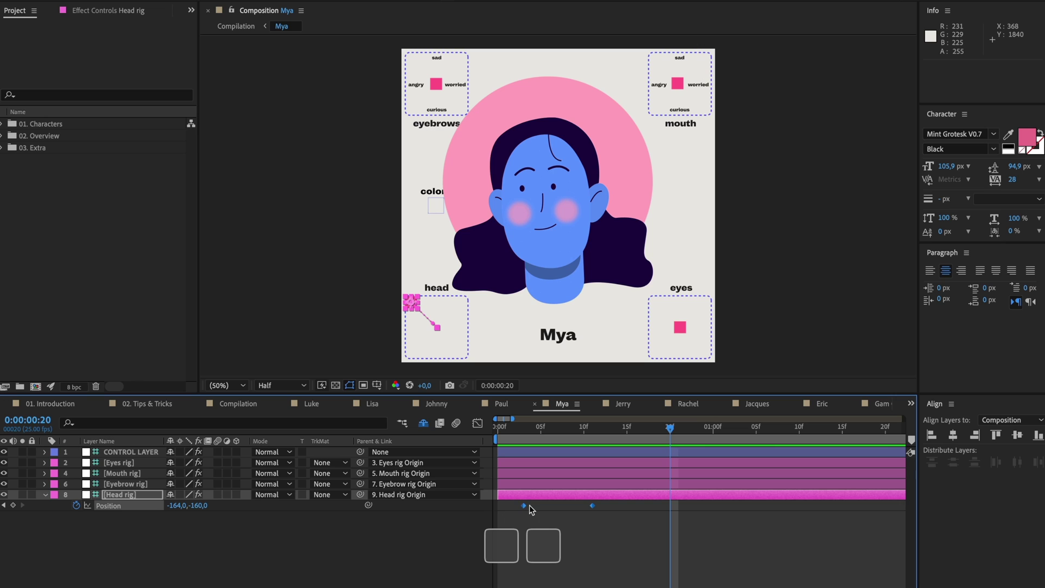
Apply Easy Ease In to the head keyframes and preview the eased turn from frame 3
click(525, 507)
right_click(524, 506)
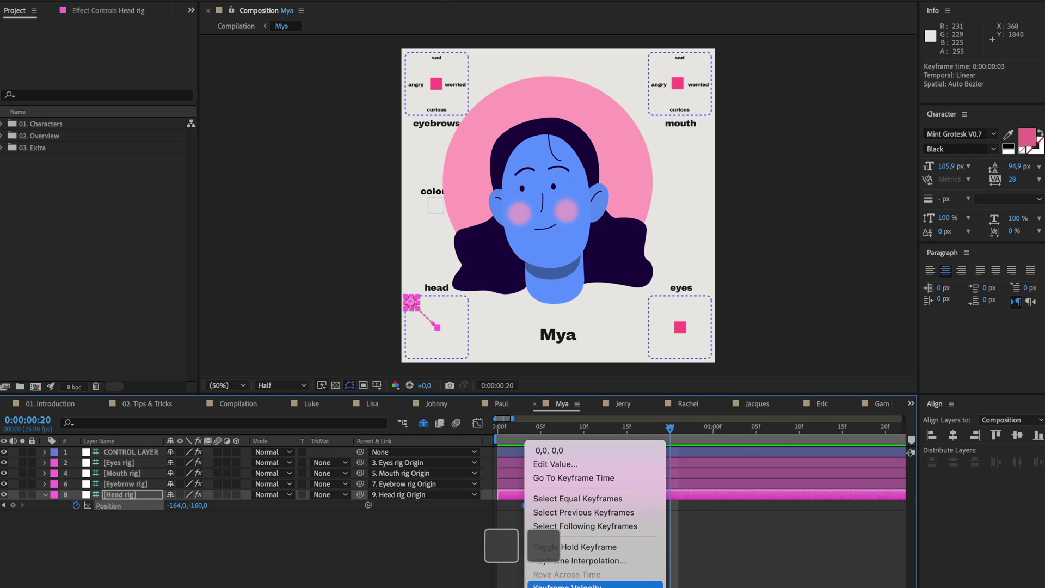
mouse_move(577, 586)
click(718, 533)
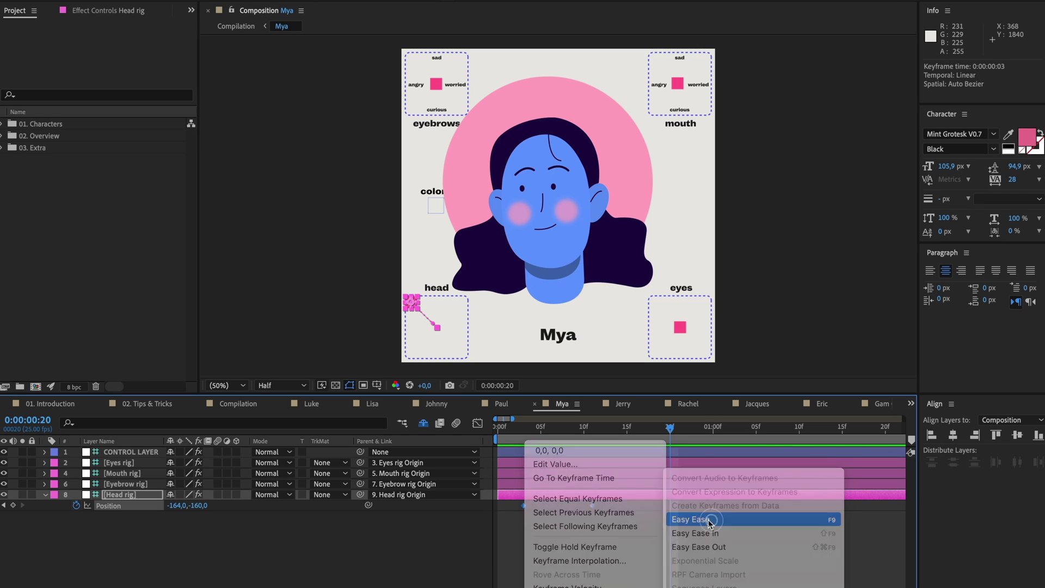
click(525, 429)
key(space)
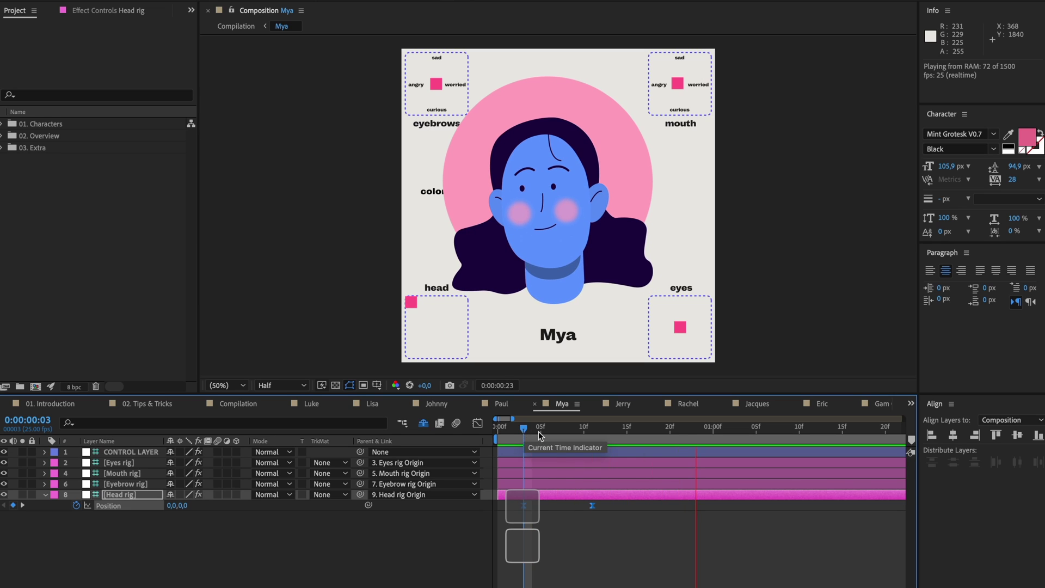
key(shift+space)
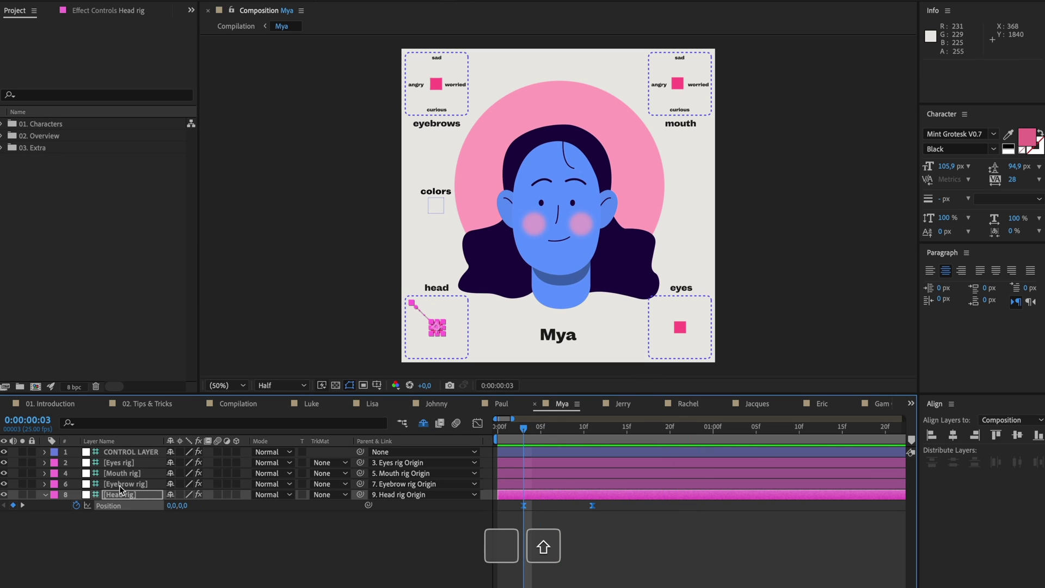
Key the Eyes rig controller to -80,-120 at frame 11
click(124, 465)
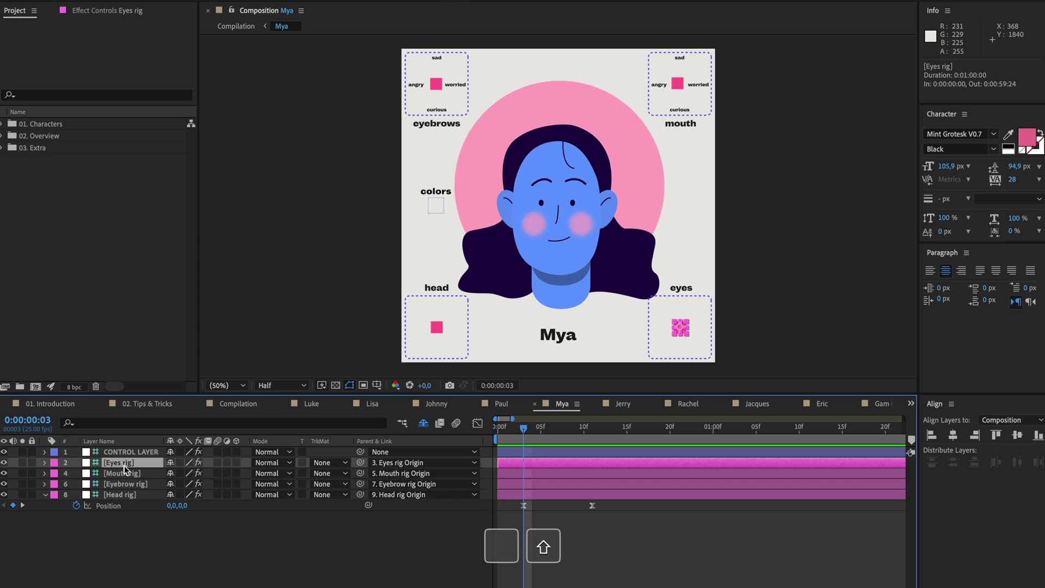
key(shift+p)
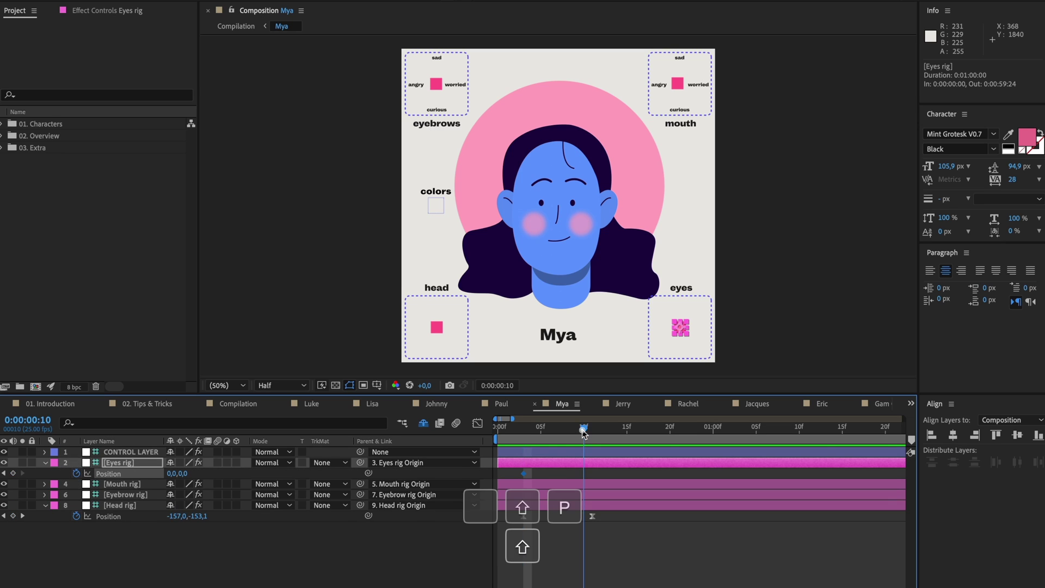
shift+click(592, 432)
key(shift+Left)
key(shift+Left)
key(shift+Left)
key(shift+Left)
key(shift+Up)
key(shift+Up)
key(shift+Up)
key(shift+Up)
key(shift+Up)
key(shift+Up)
key(shift+Up)
key(shift+Up)
key(shift+Up)
key(shift+Up)
key(shift+Up)
key(shift+Up)
key(shift+Up)
key(shift+Up)
key(shift+Up)
key(shift+Up)
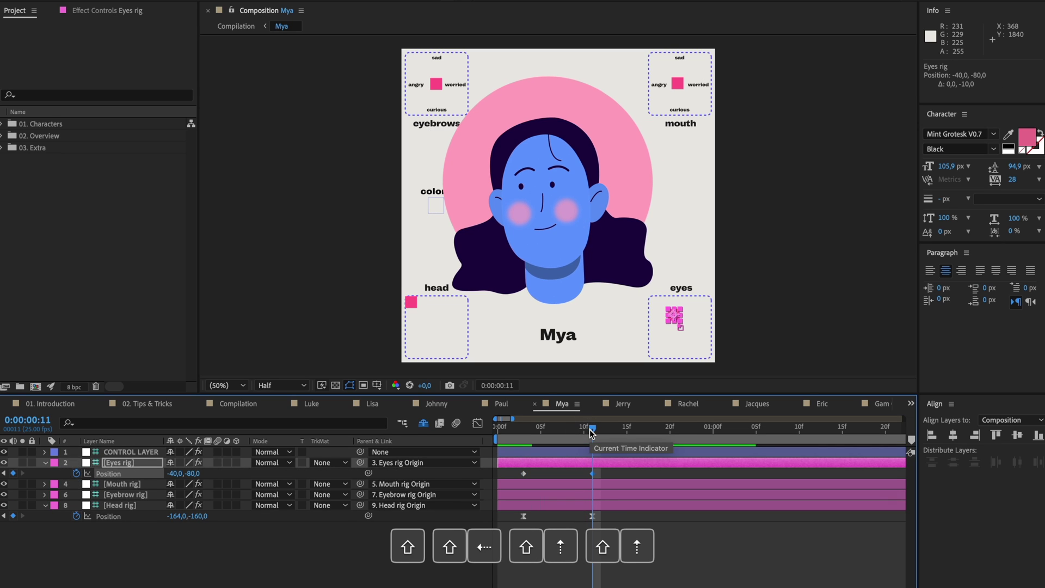
key(shift+Down)
key(shift+Down)
key(shift+Down)
key(shift+Down)
key(shift+Left)
key(shift+Left)
key(shift+Left)
key(shift+Left)
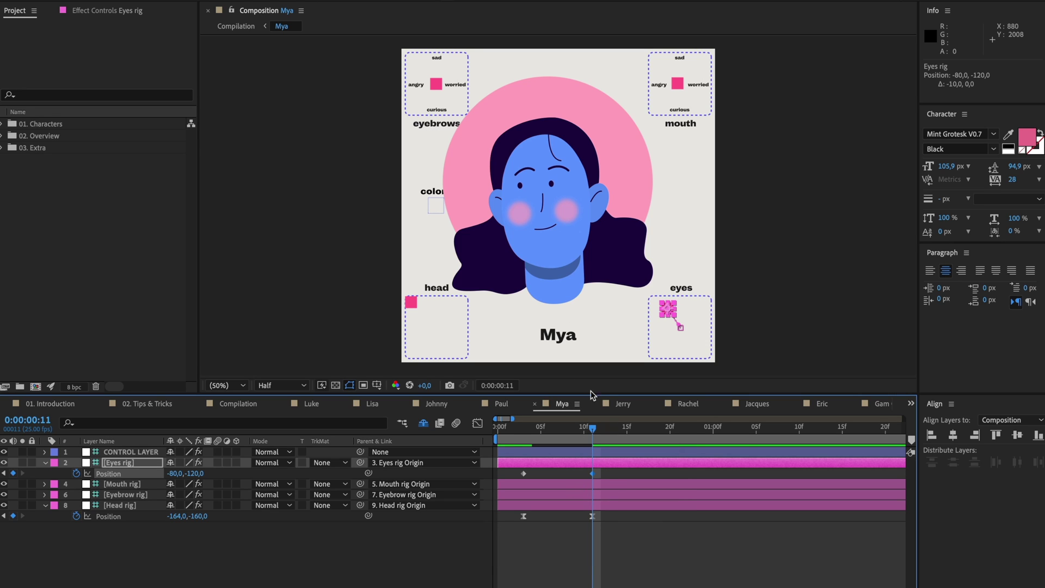
Key the Mouth and Eyebrow rigs at frame 3, then push them into an angry frown at frame 11
click(122, 484)
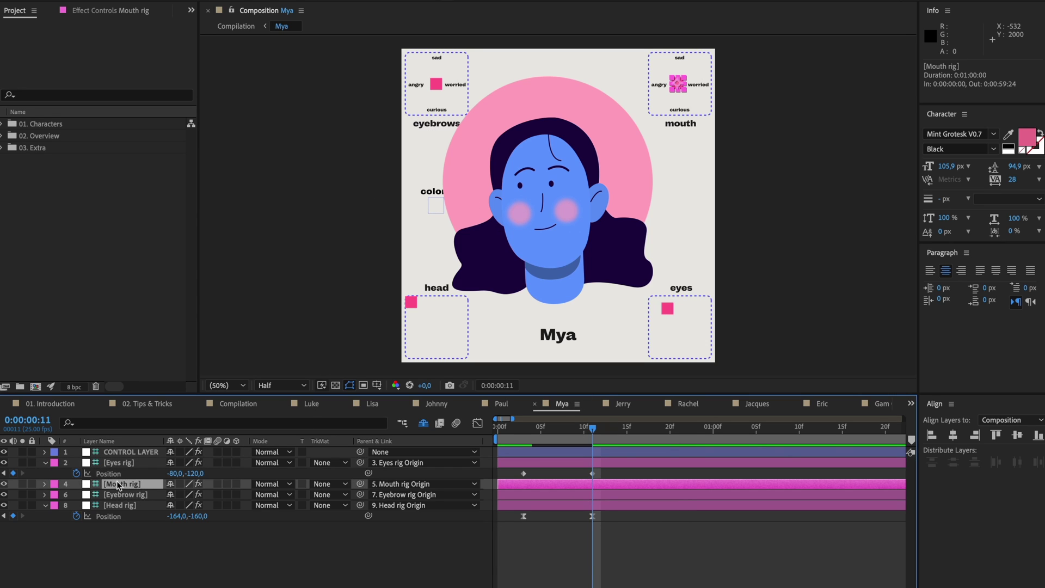
shift+click(130, 495)
key(shift+p)
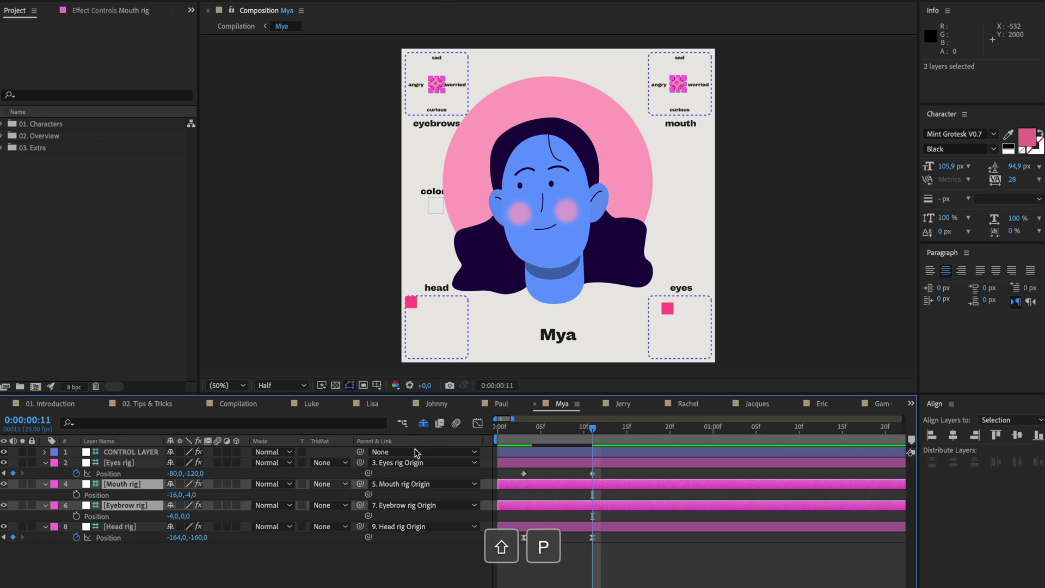
shift+click(525, 428)
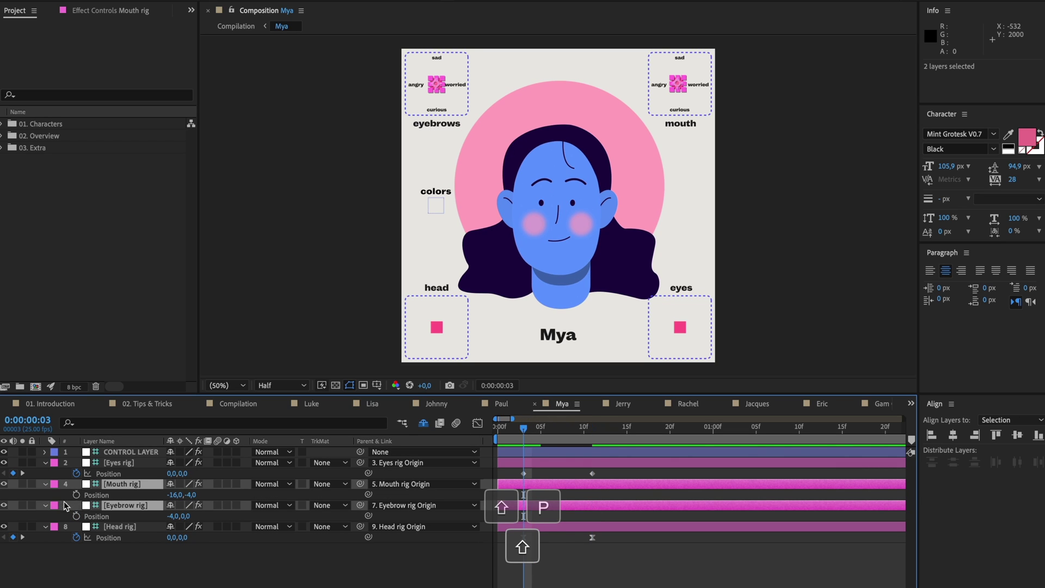
click(77, 516)
shift+click(586, 432)
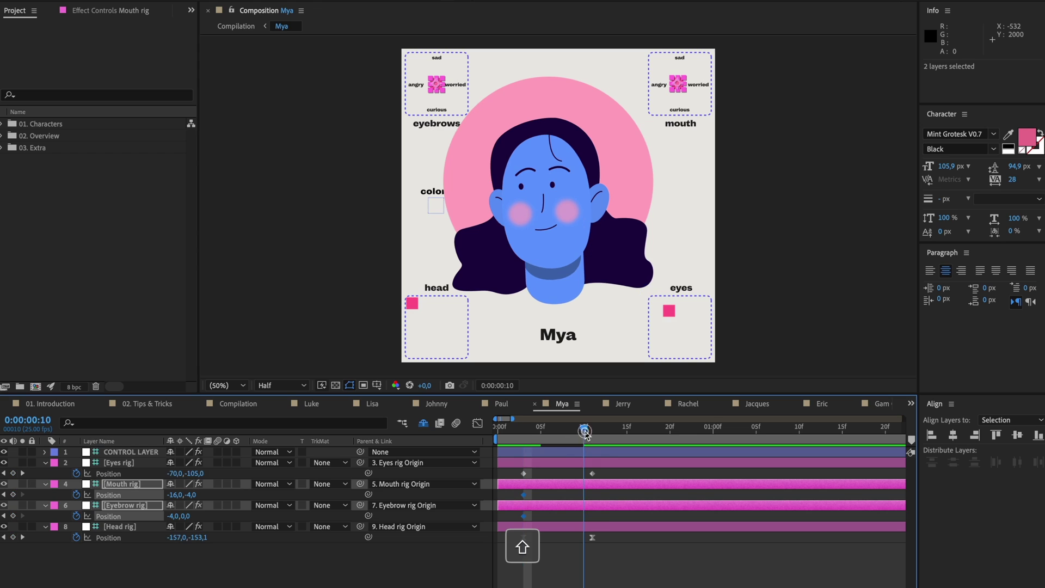
click(567, 492)
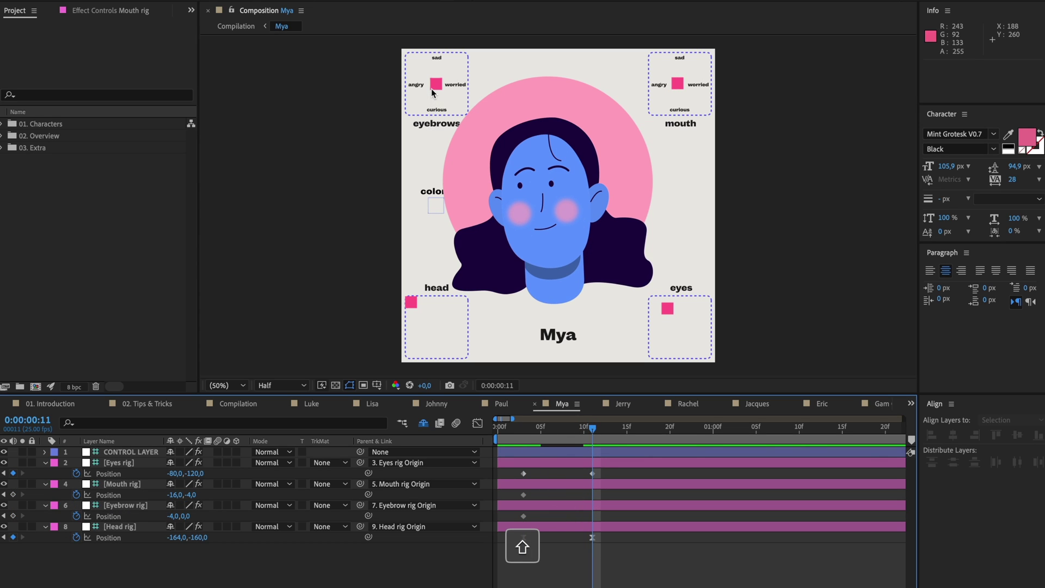
drag(433, 86, 411, 87)
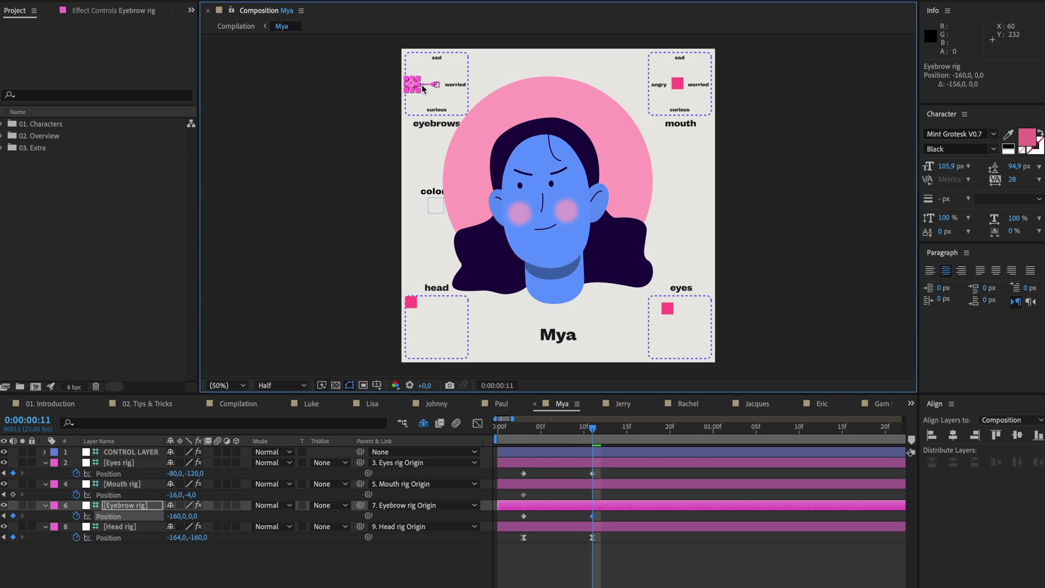
drag(678, 84, 649, 83)
drag(613, 548, 514, 475)
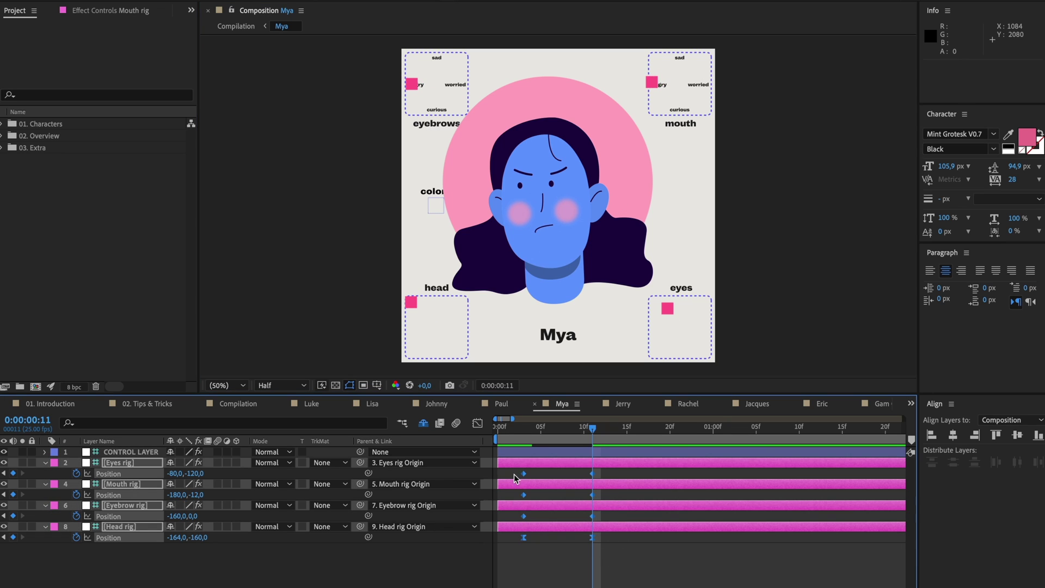
Apply Easy Ease to the rig keyframes, preview, and move the head controller to 36,-12 at frame 18
right_click(593, 538)
mouse_move(720, 577)
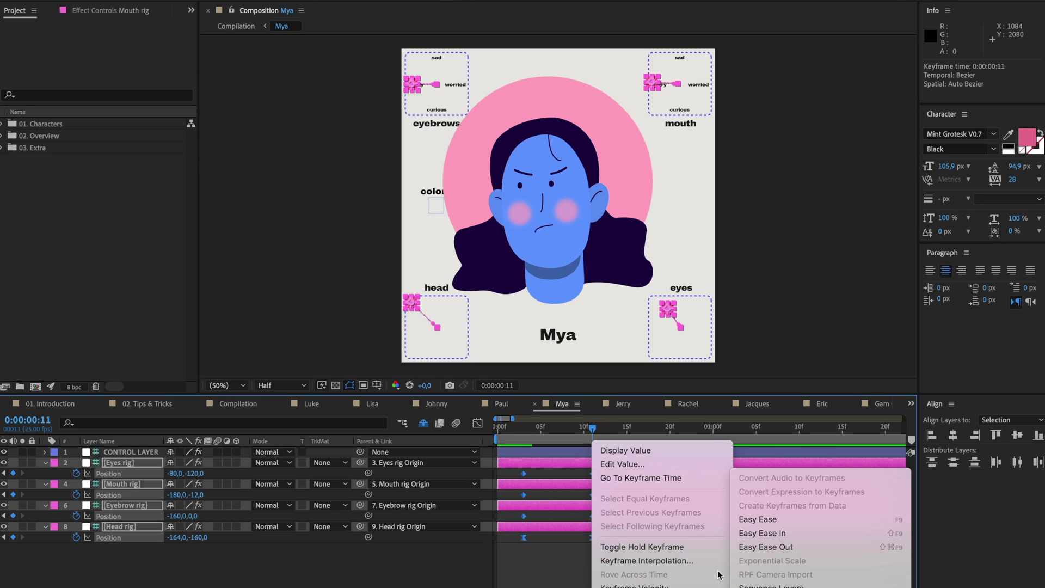
click(770, 524)
click(533, 429)
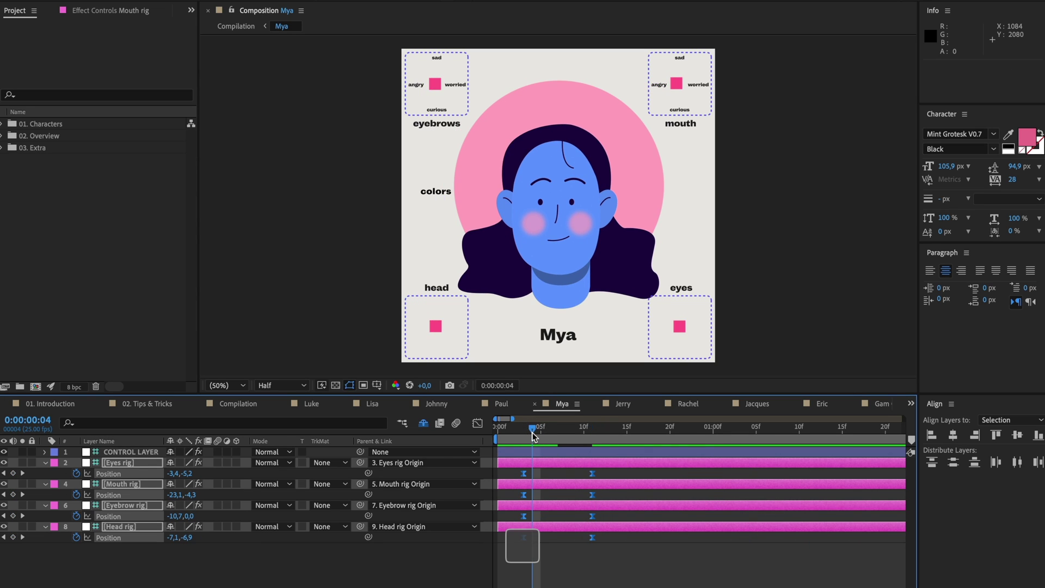
key(Page_Up)
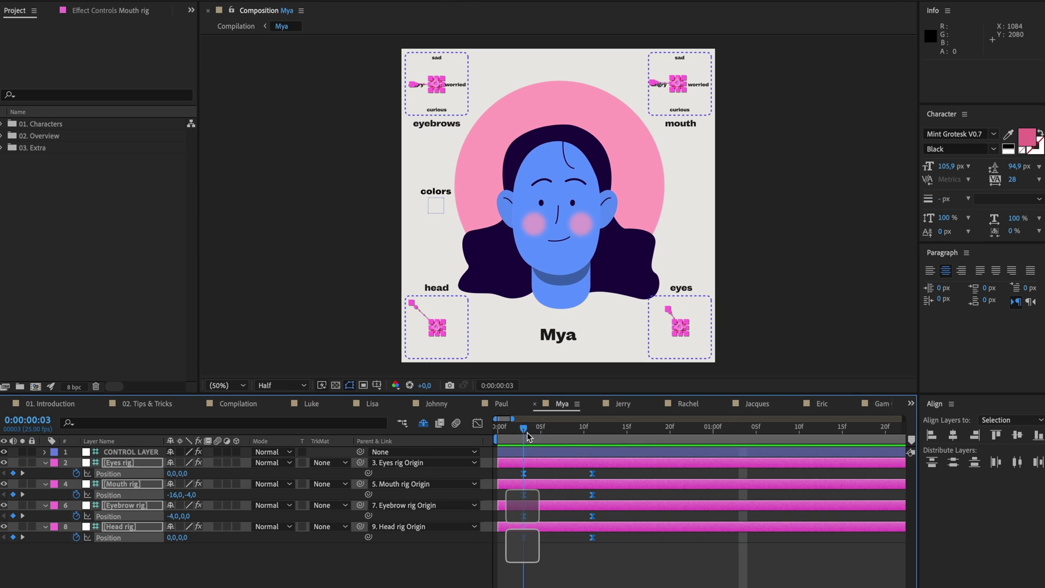
click(564, 554)
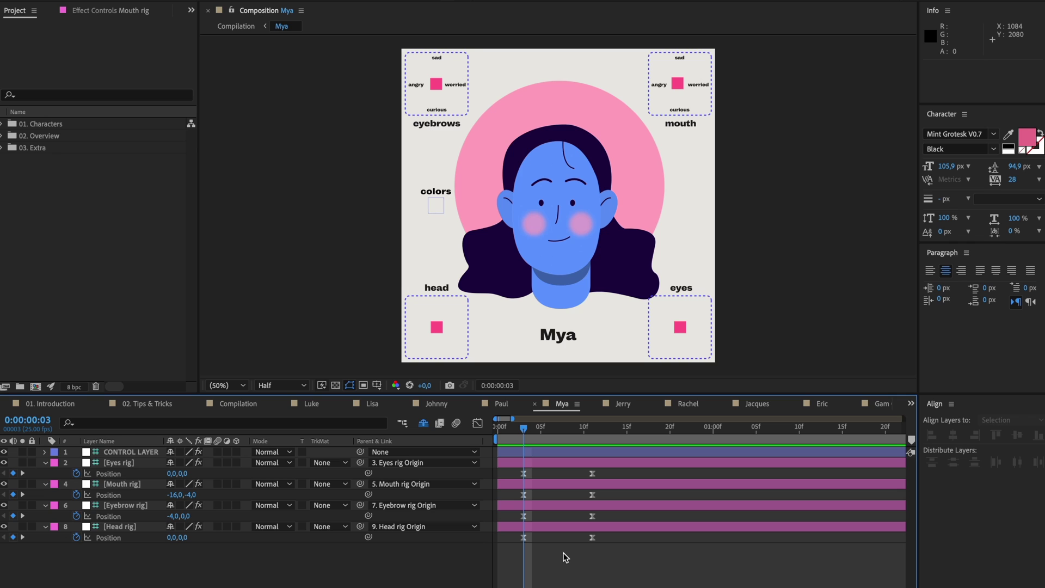
key(space)
key(space)
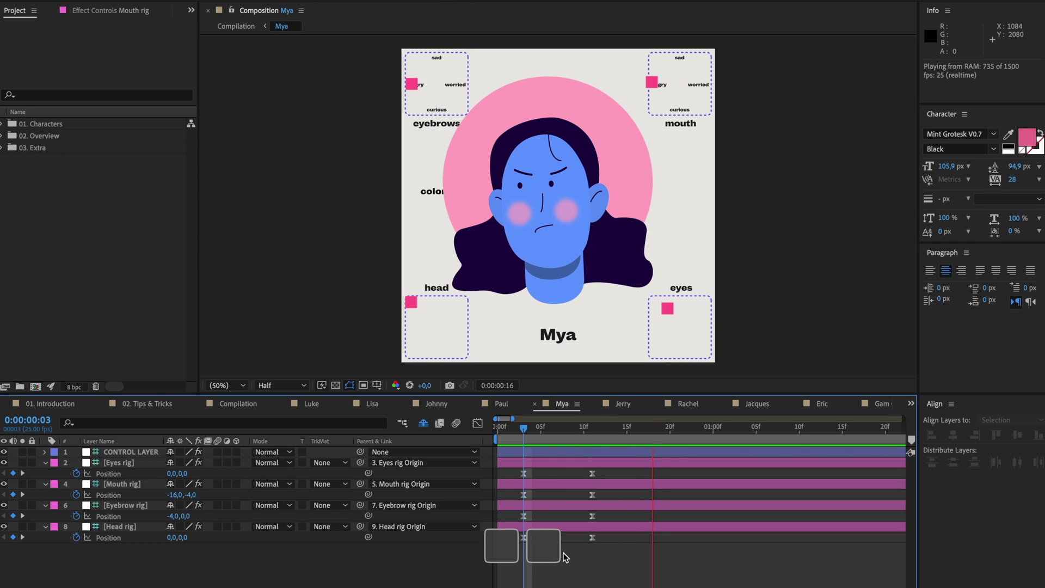
drag(410, 301, 442, 325)
click(574, 571)
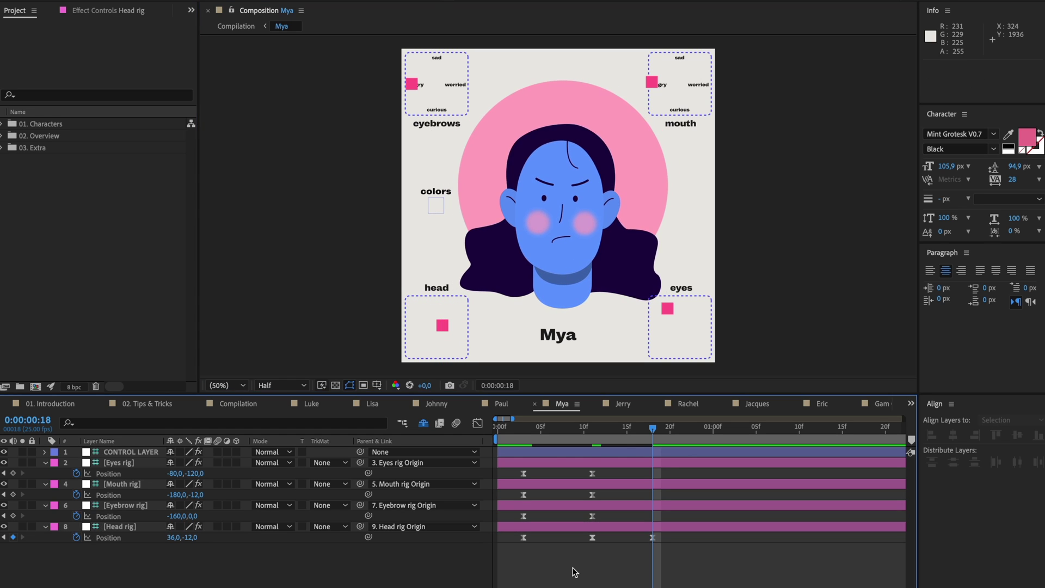
Collapse the Position rows, turn off Shy to reveal the hidden layers, and select eye right
key(u)
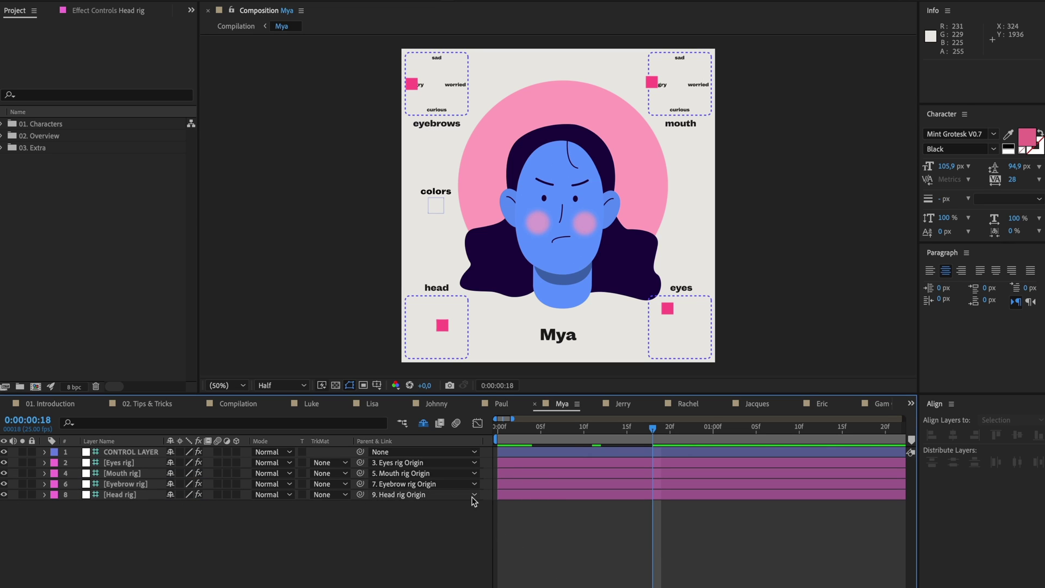
click(425, 430)
scroll(361, 527, down, 4)
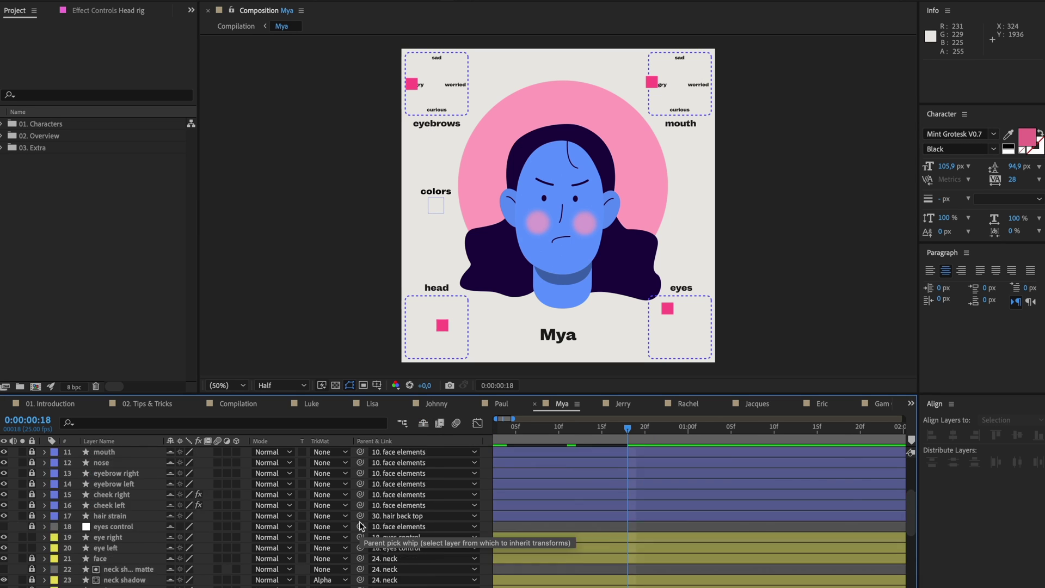
scroll(361, 526, down, 7)
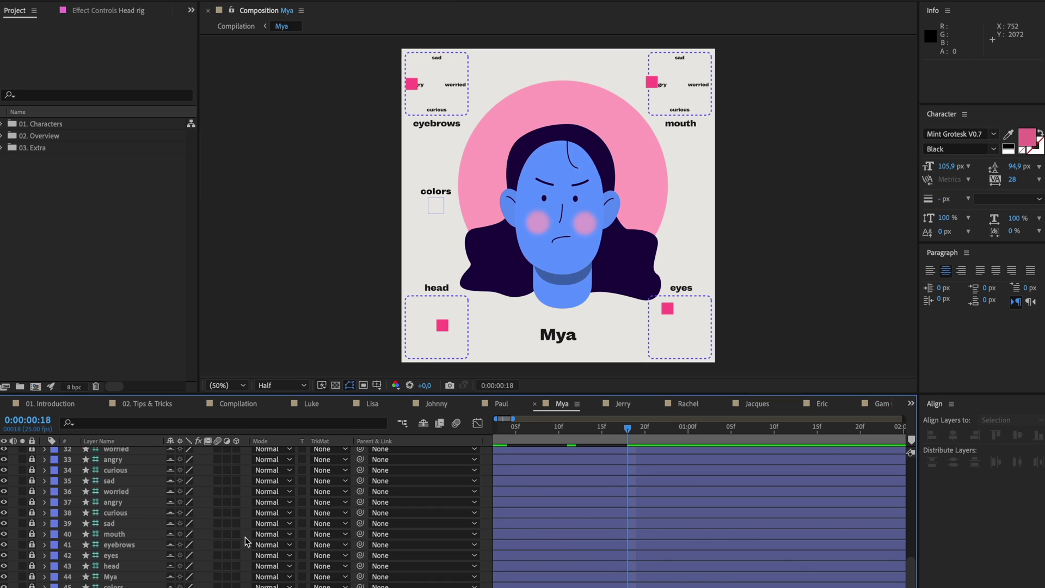
scroll(245, 539, up, 10)
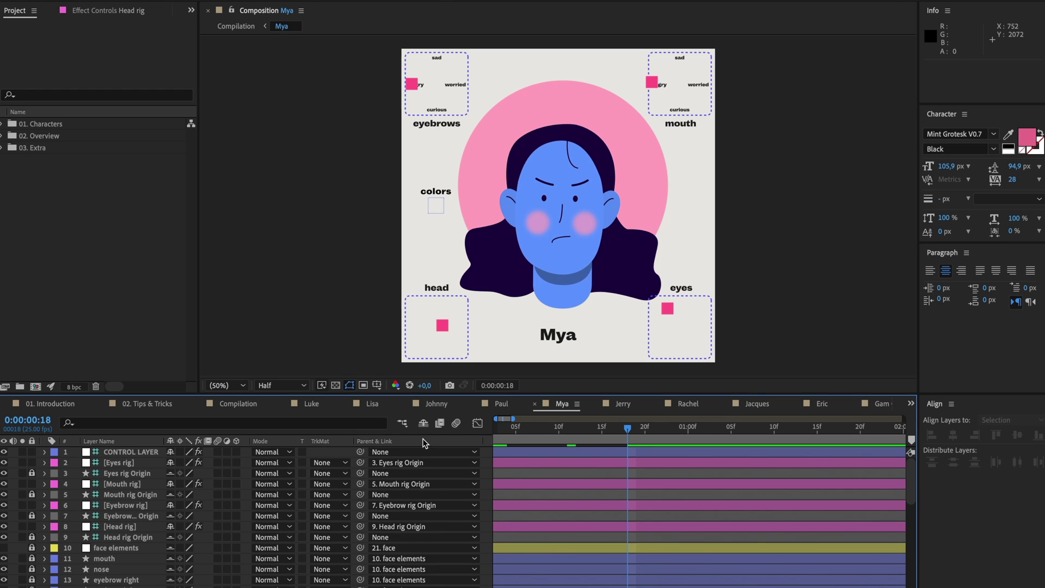
click(423, 425)
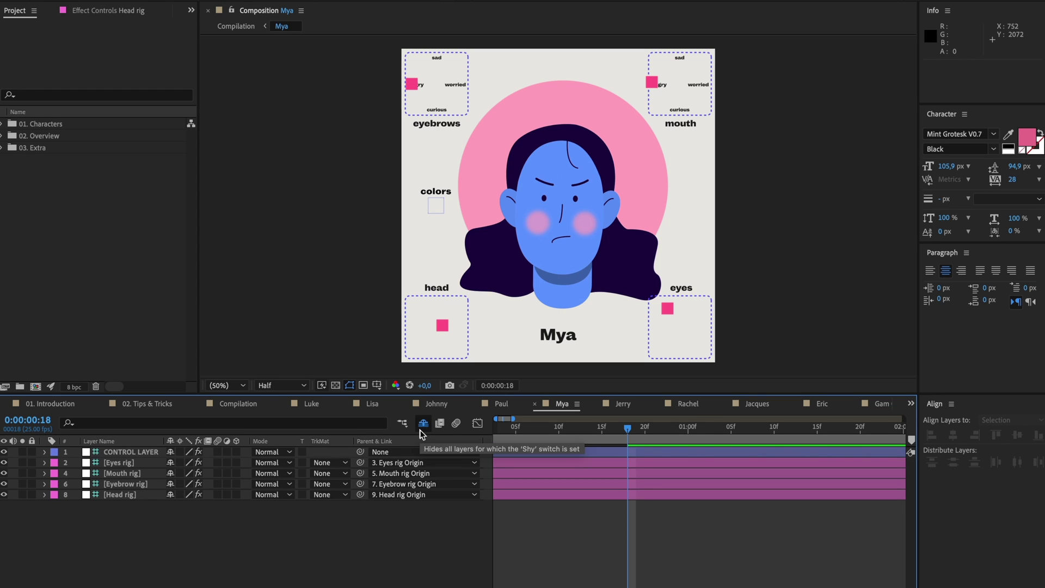
click(422, 426)
scroll(105, 546, down, 2)
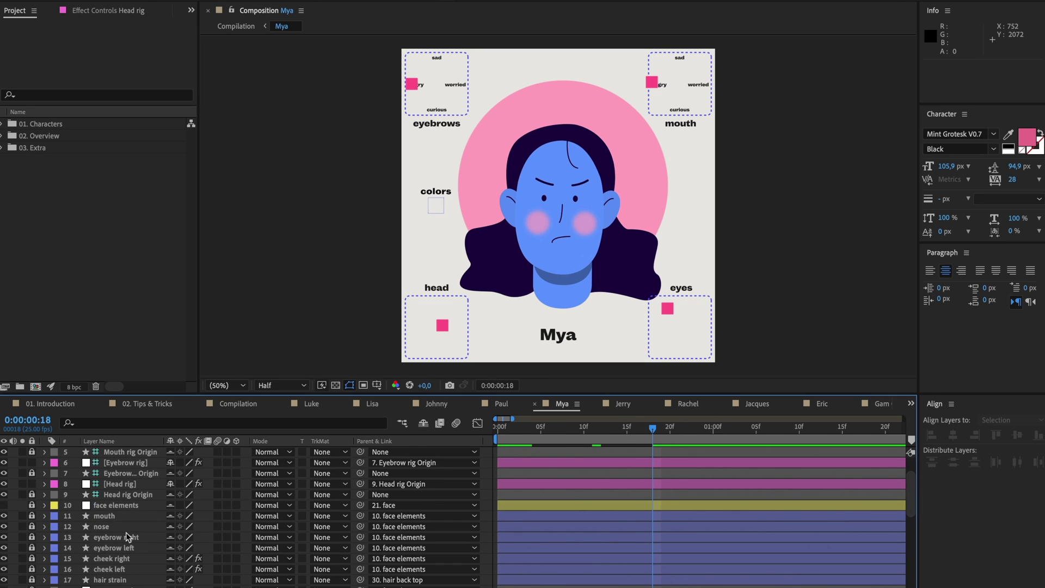
scroll(126, 533, down, 3)
scroll(122, 506, up, 1)
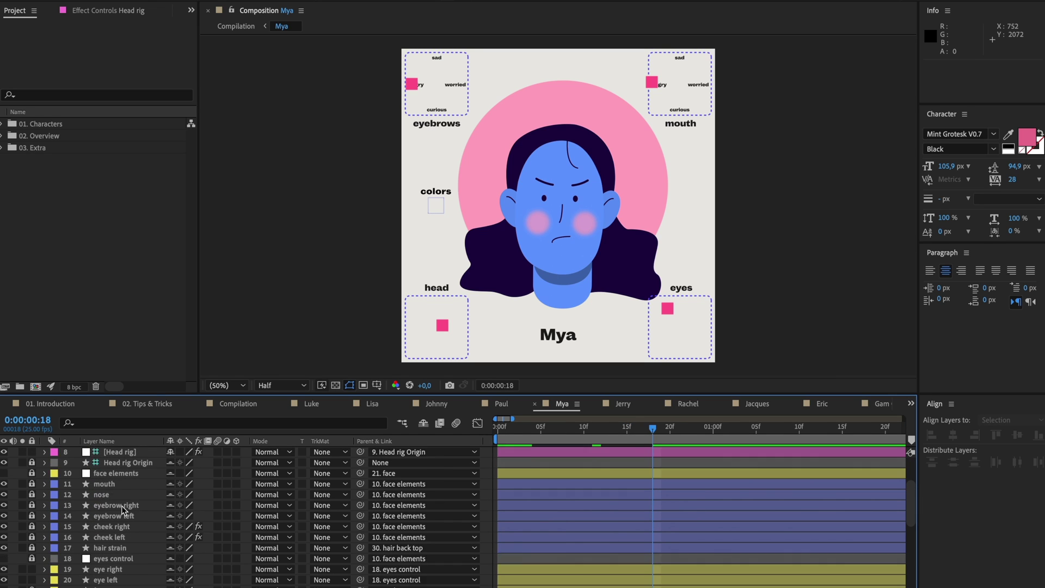
click(115, 558)
click(120, 573)
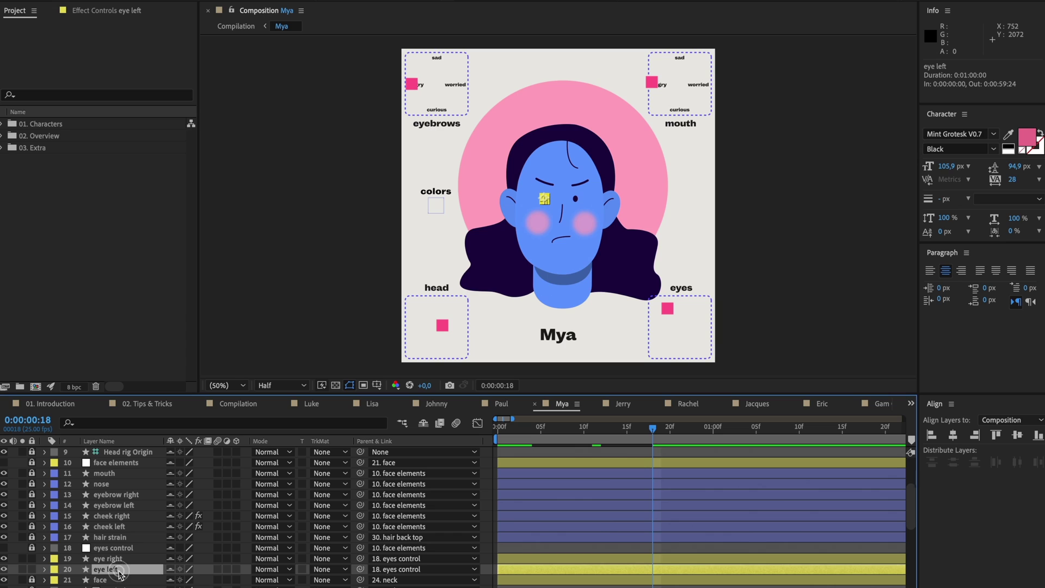
click(112, 560)
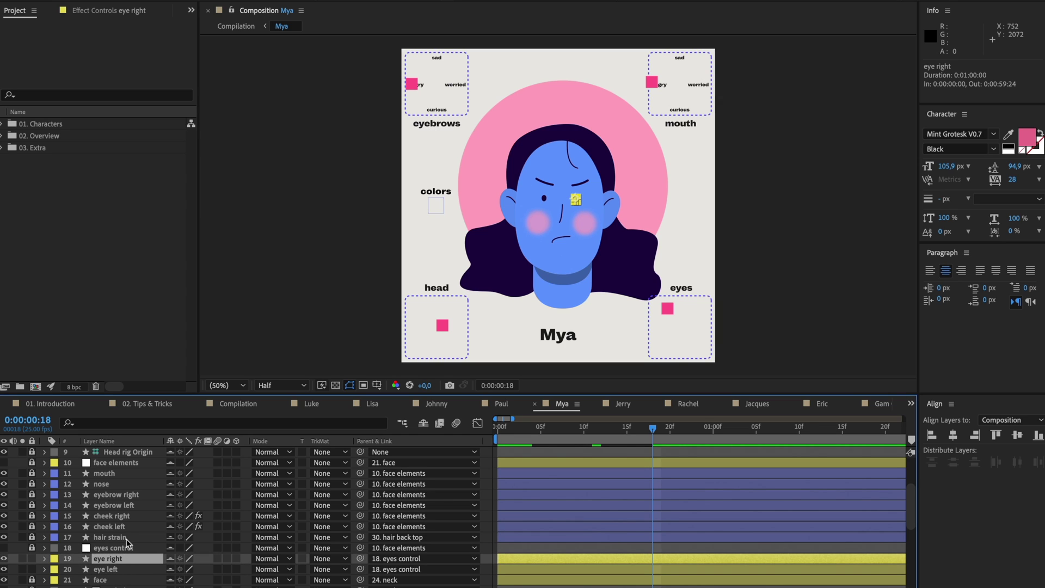
Keyframe eye right's Scale, then close the eye with 0% vertical scale at frame 20
click(116, 569)
click(114, 561)
key(s)
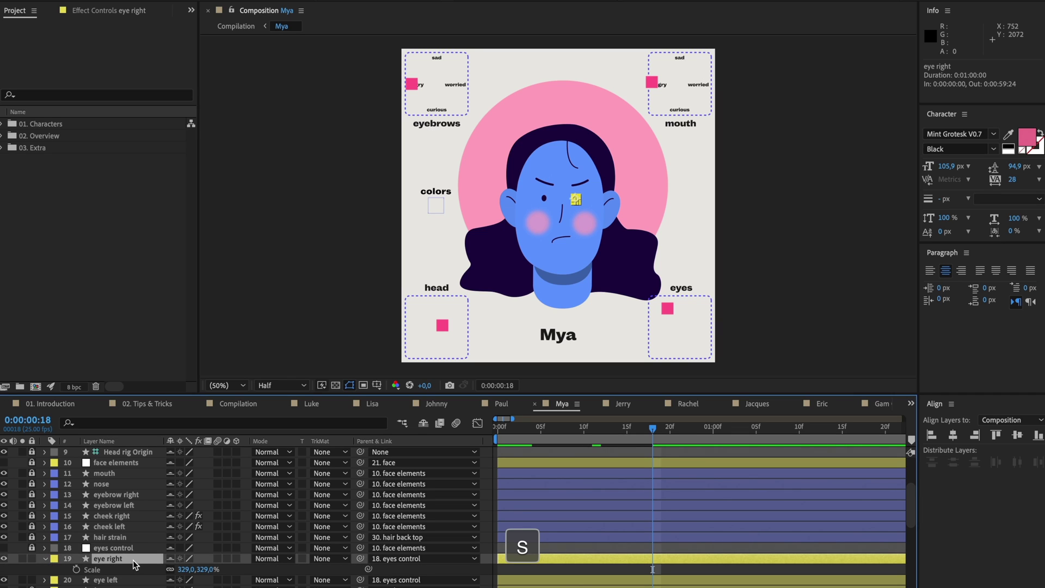
click(75, 569)
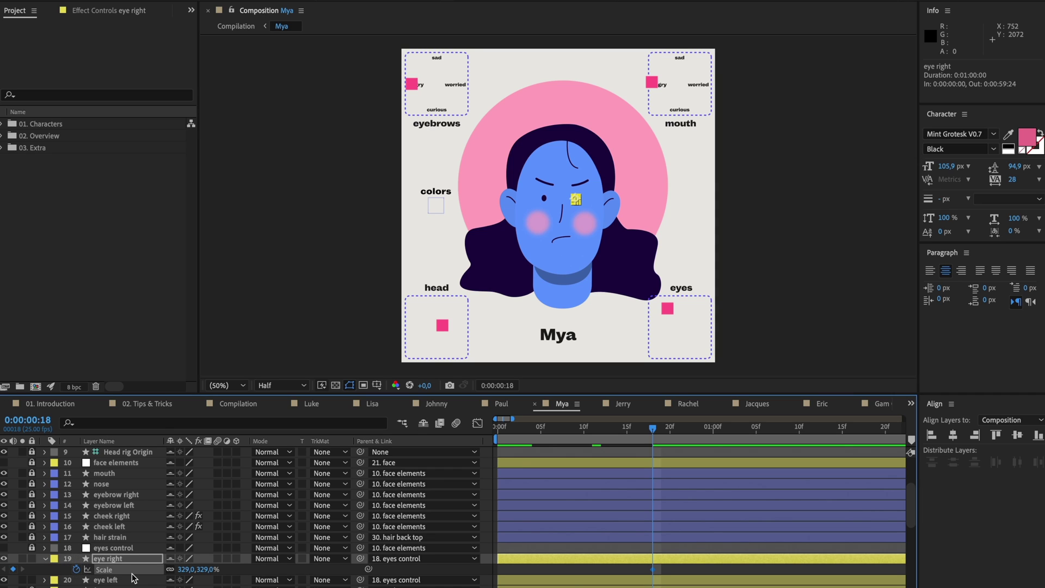
key(super+Right)
key(super+Right)
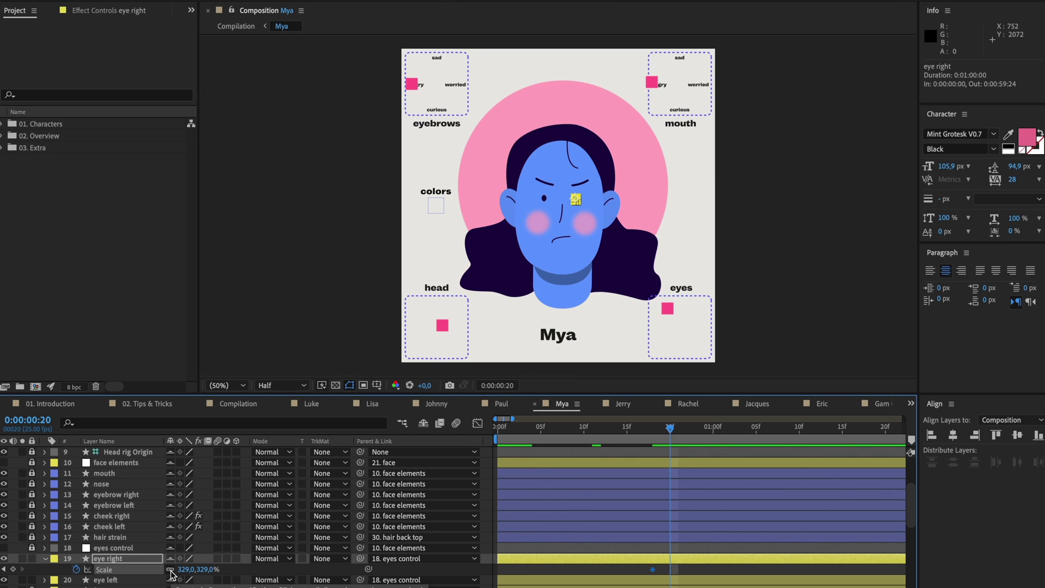
key(super+equal)
key(super+equal)
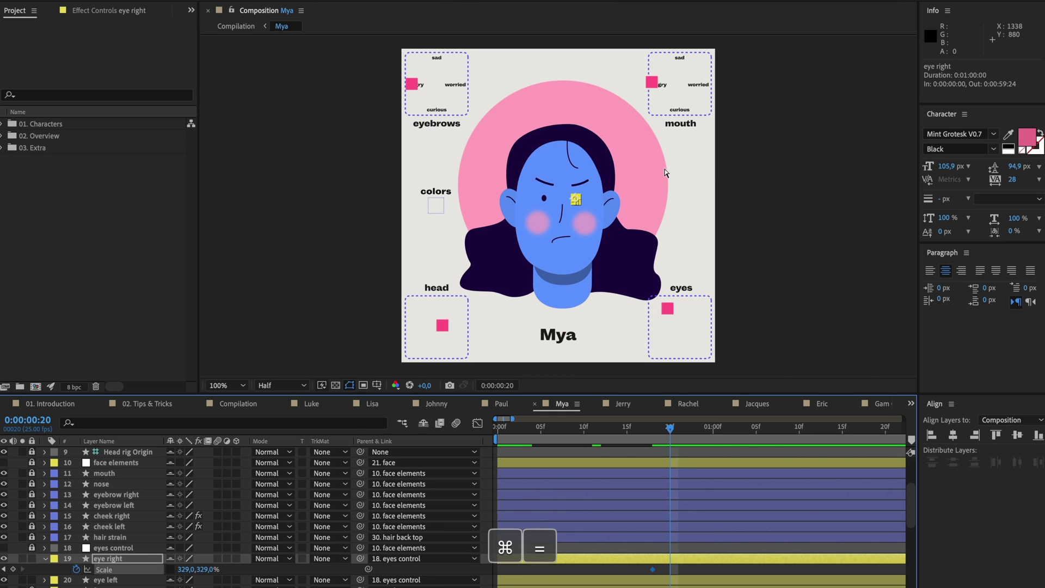
drag(209, 569, 80, 570)
click(207, 570)
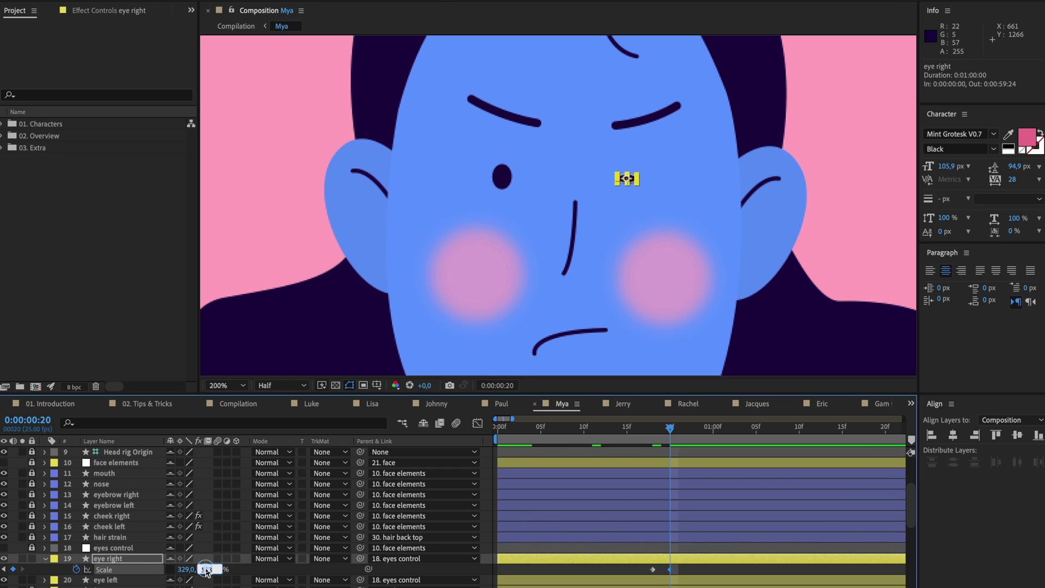
text(0)
key(Return)
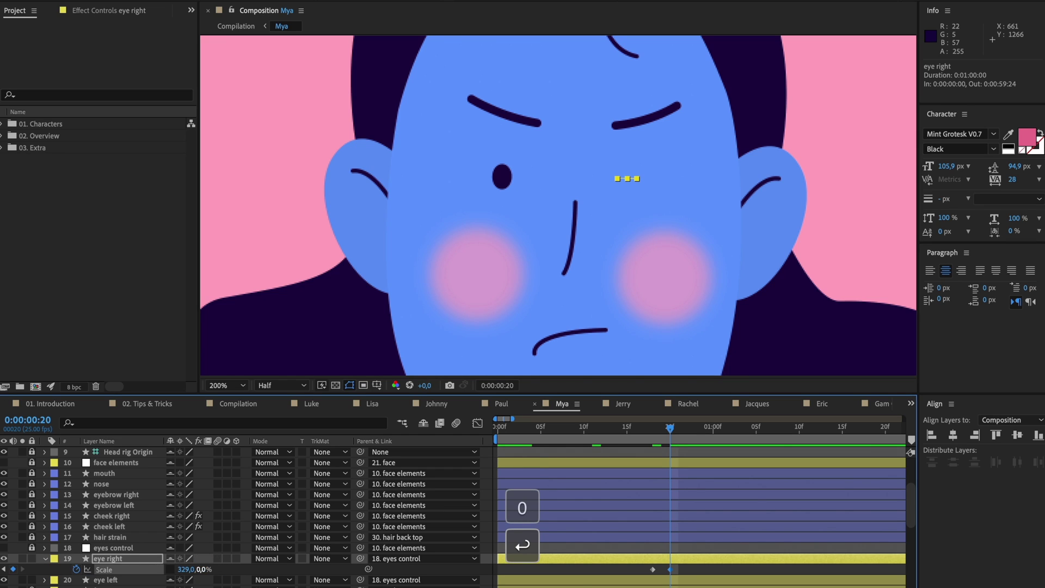
Paste the open-eye Scale keyframe at frame 22 and preview the blink from frame 18
key(super+Right)
key(super+Right)
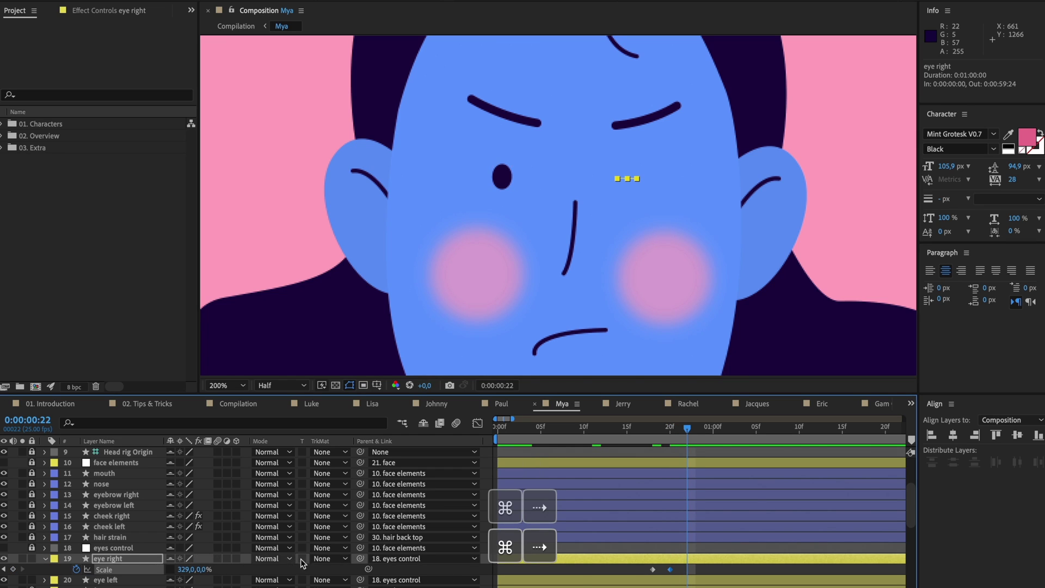
click(653, 569)
key(super+c)
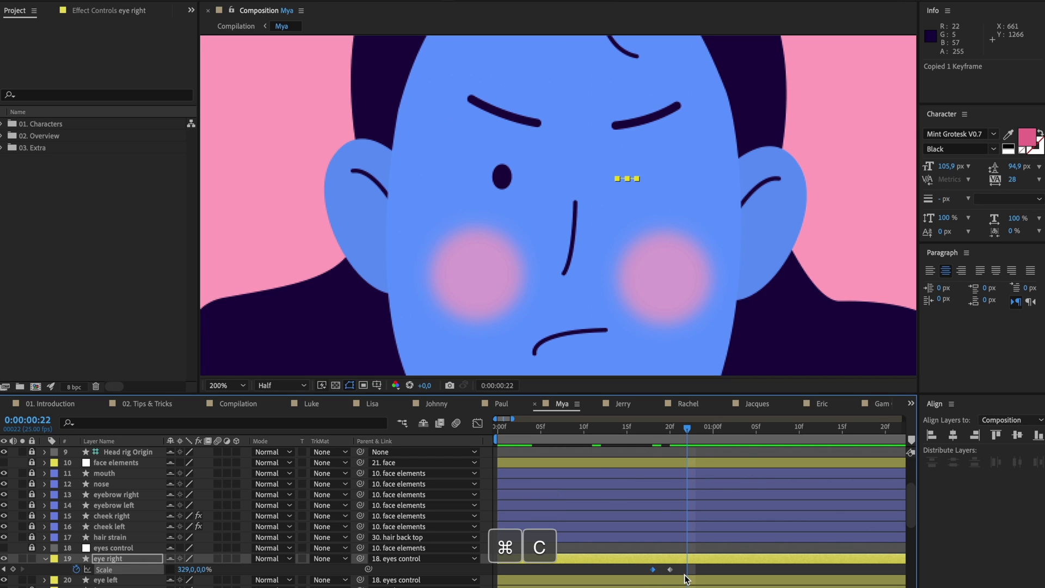
key(super+v)
click(700, 573)
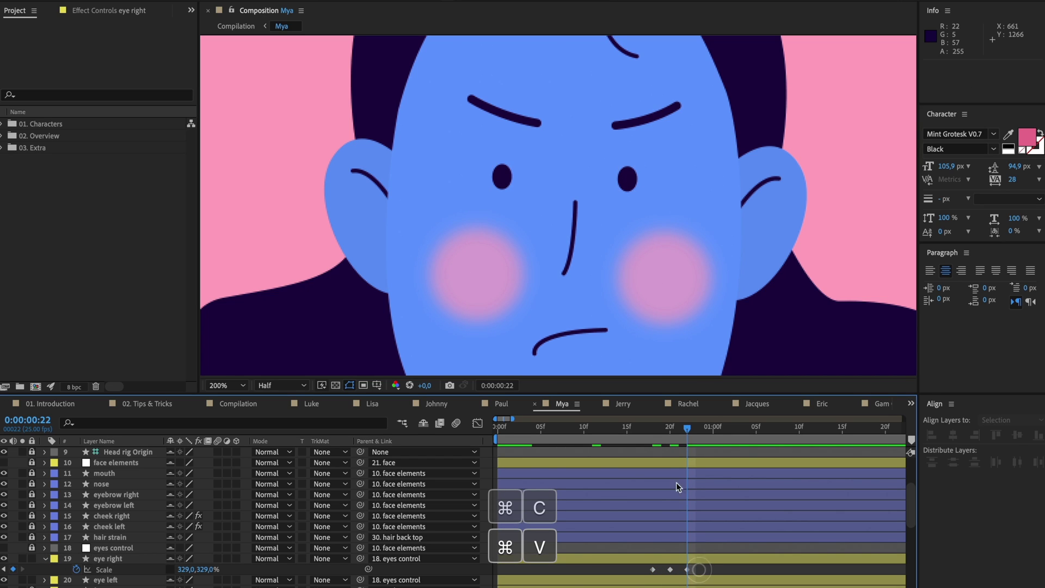
click(653, 430)
key(shift+space)
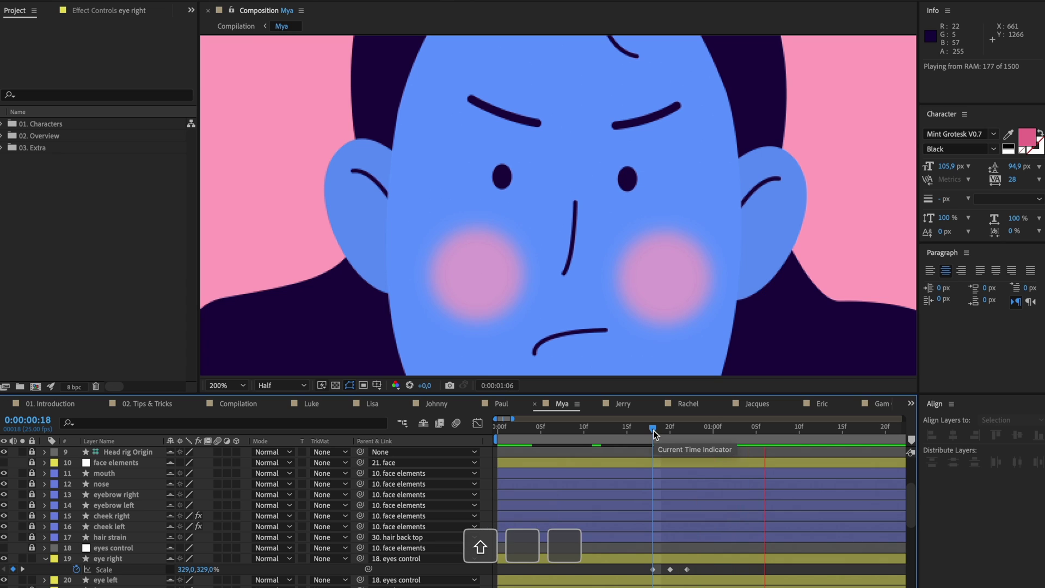
key(shift+space)
Copy the right eye's three blink Scale keyframes onto the left eye and preview both blinking
drag(635, 570, 723, 569)
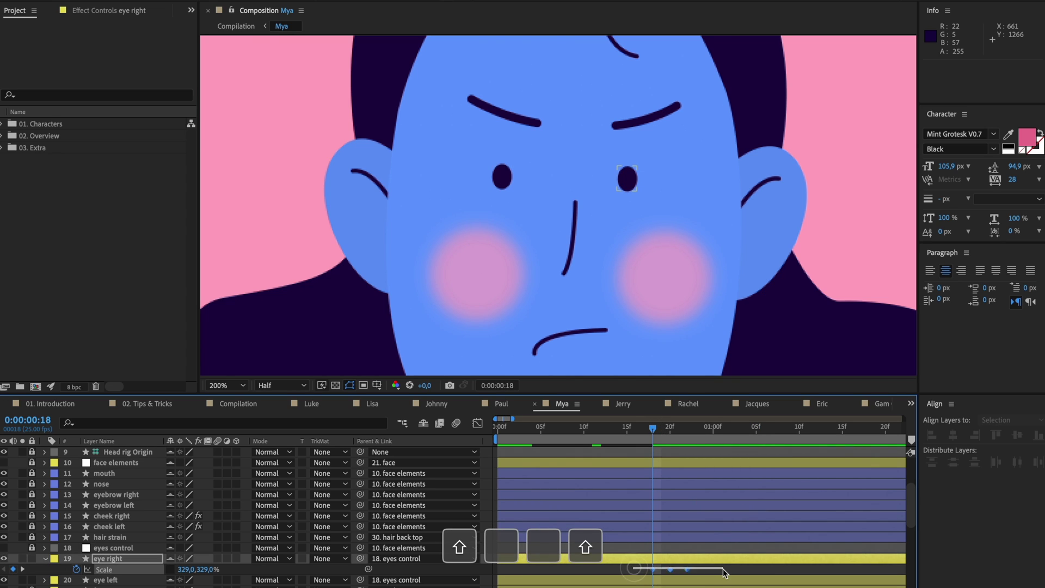
key(super+c)
click(146, 580)
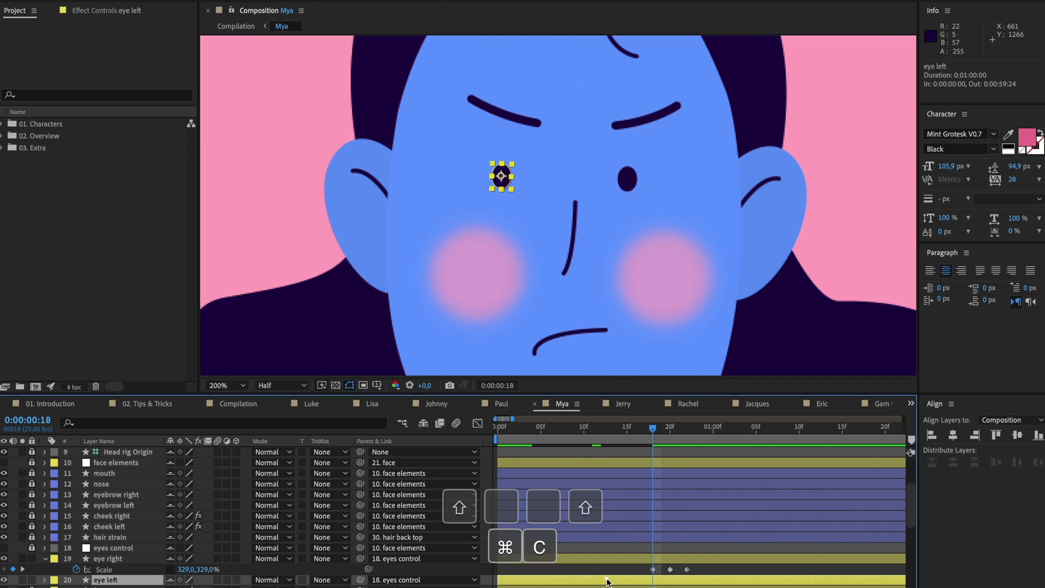
key(s)
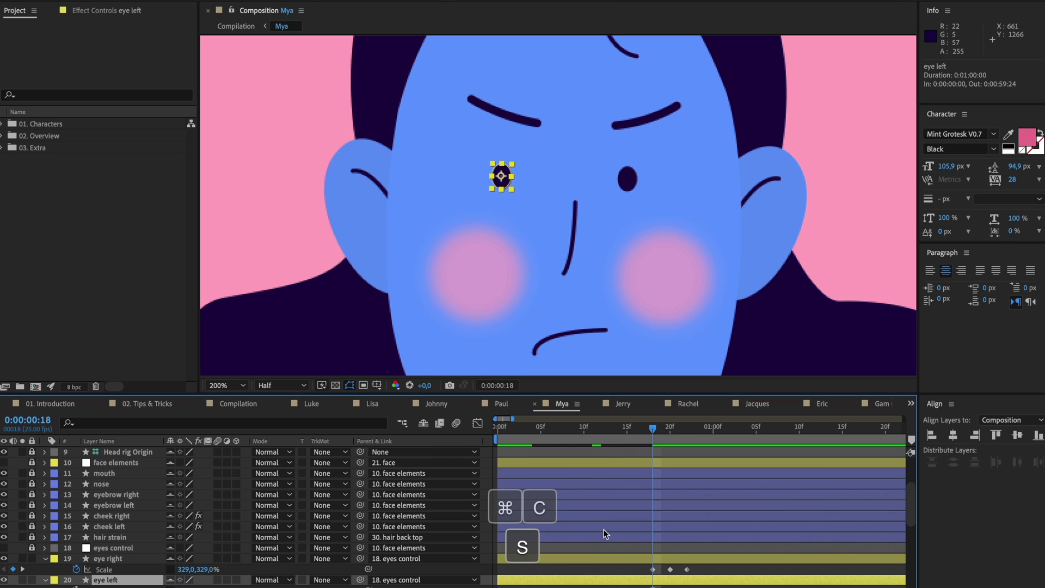
key(super+v)
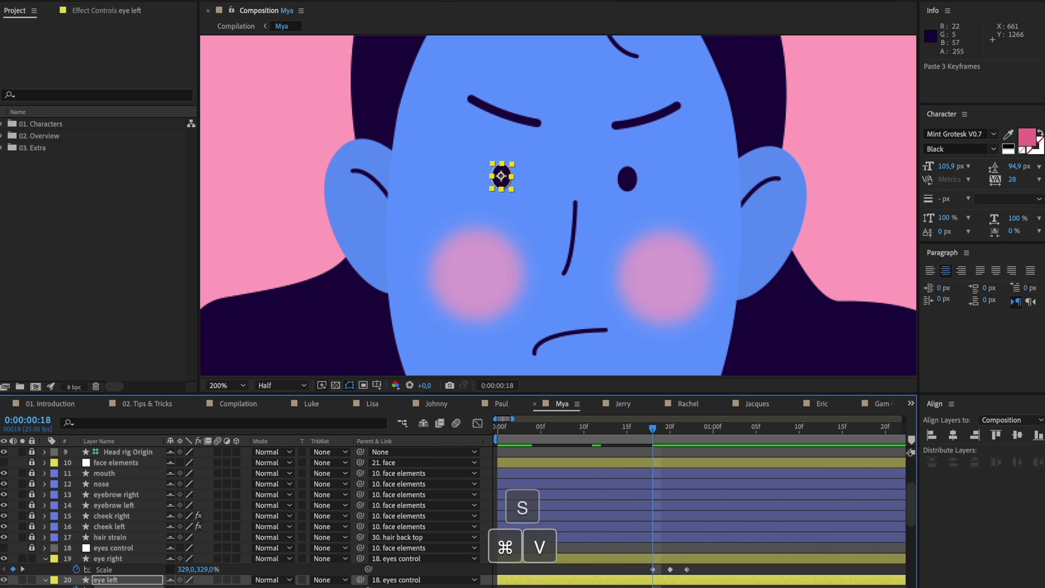
click(634, 571)
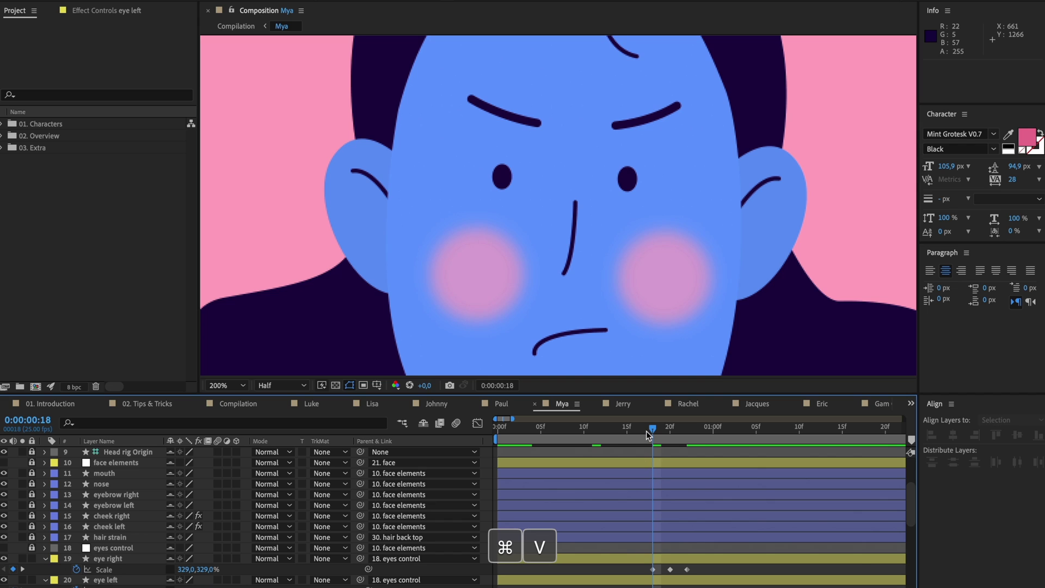
drag(646, 430, 567, 430)
key(space)
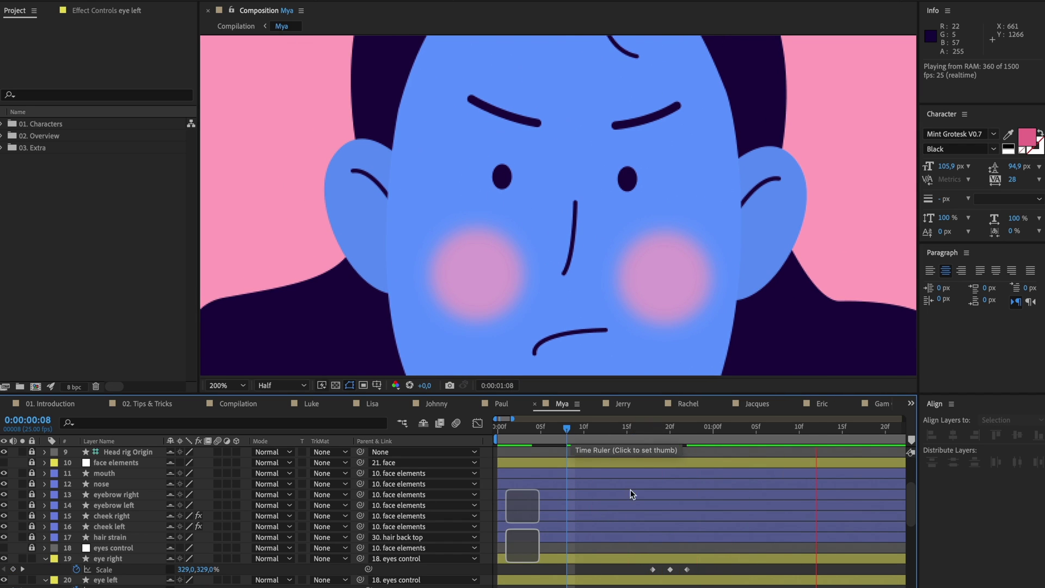
Copy both eyes' blink keyframes and paste a blink at 01:12
drag(708, 570, 629, 584)
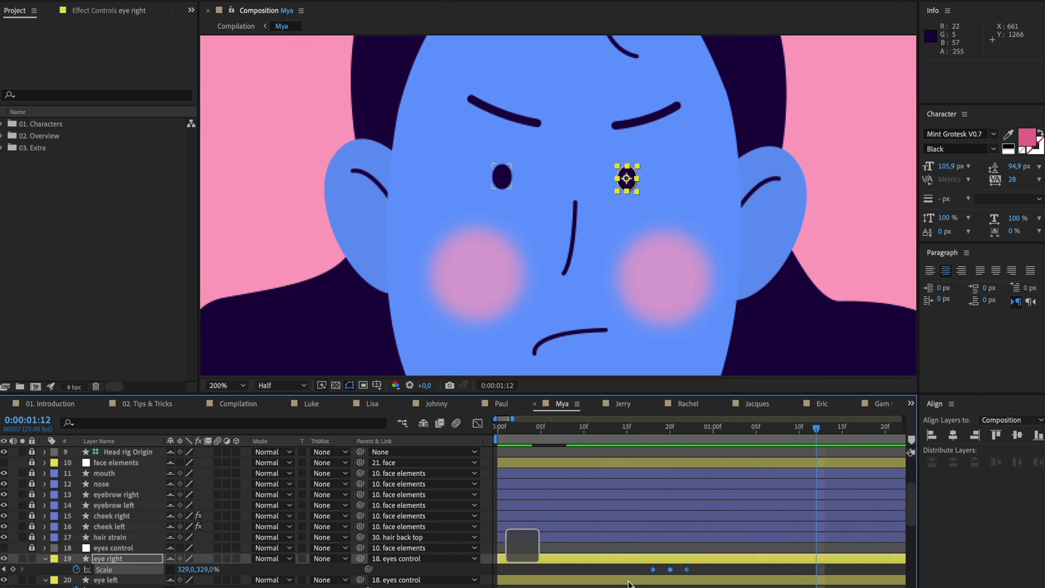
key(super+c)
scroll(654, 576, right, 2)
scroll(654, 577, down, 1)
shift+click(719, 568)
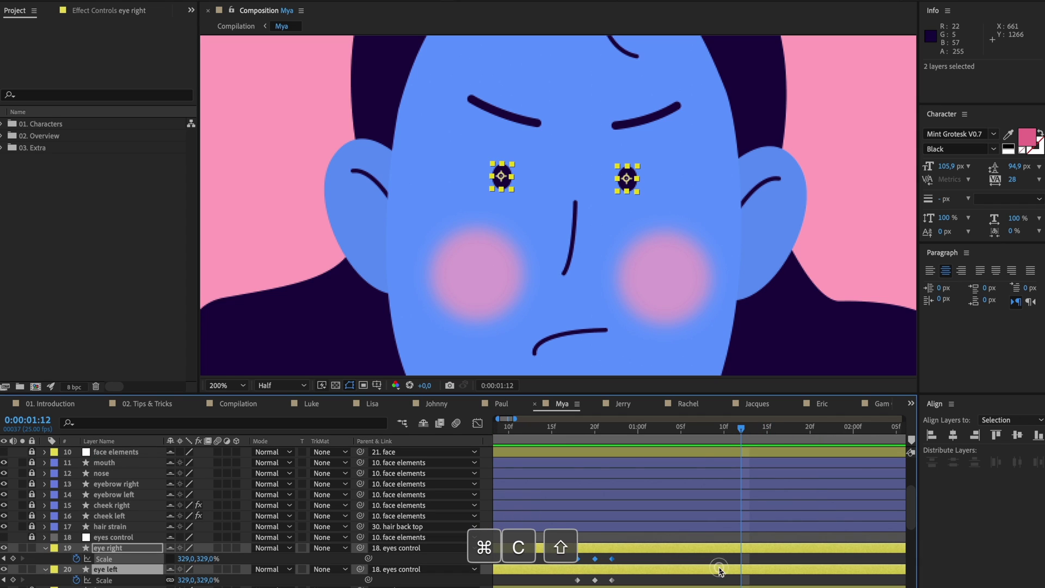
key(super+v)
Paste two more blinks on both eyes, the last at 02:08, and preview from 01:10
scroll(735, 459, right, 3)
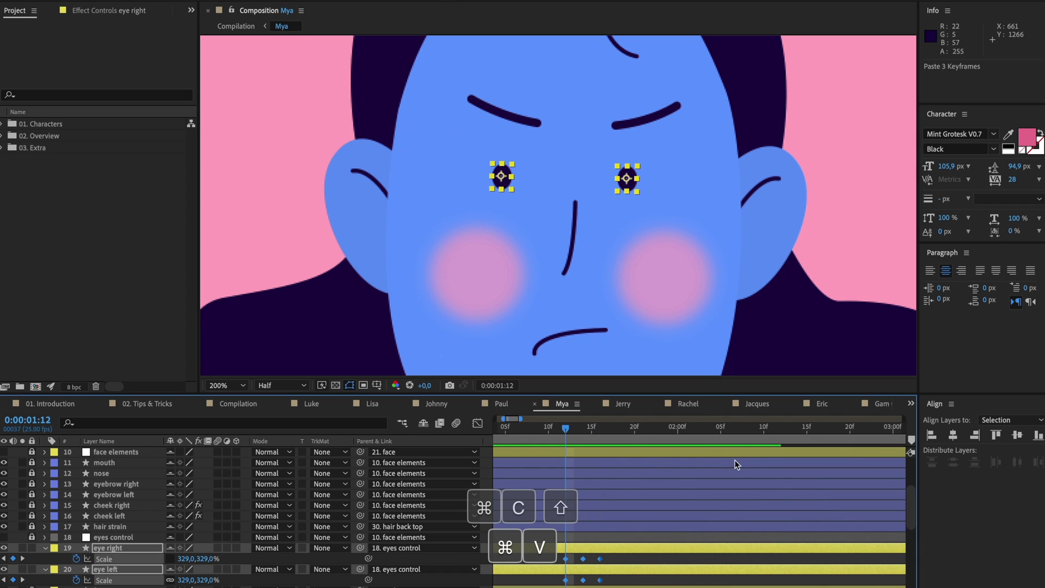
click(687, 428)
key(super+v)
click(746, 428)
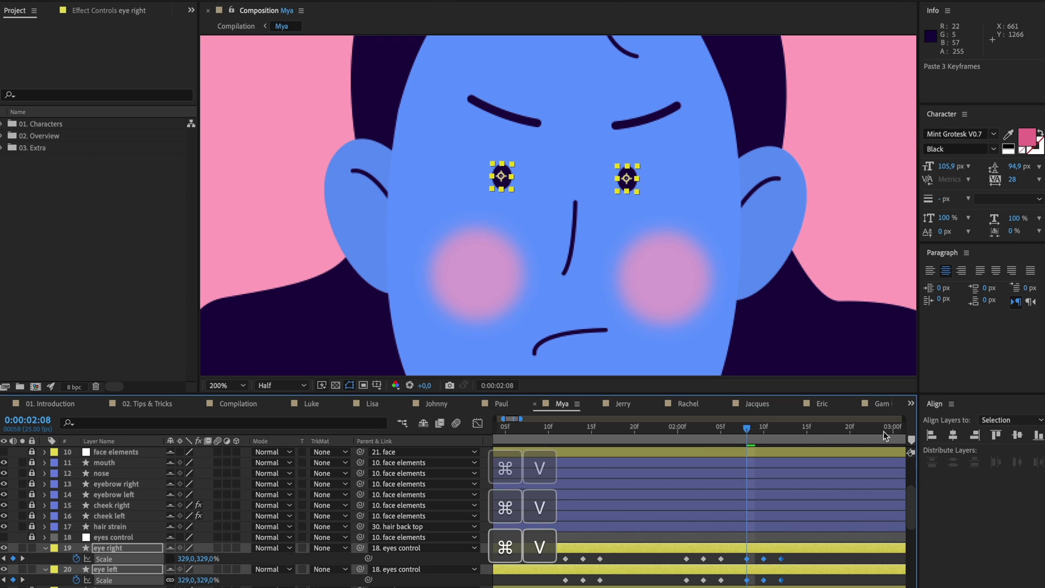
key(super+v)
click(546, 430)
key(space)
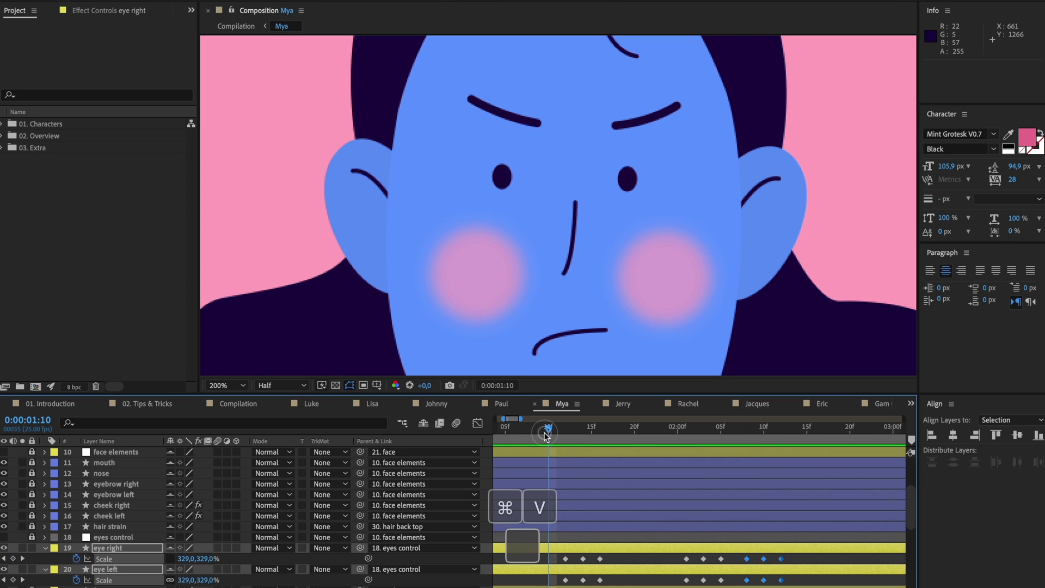
key(space)
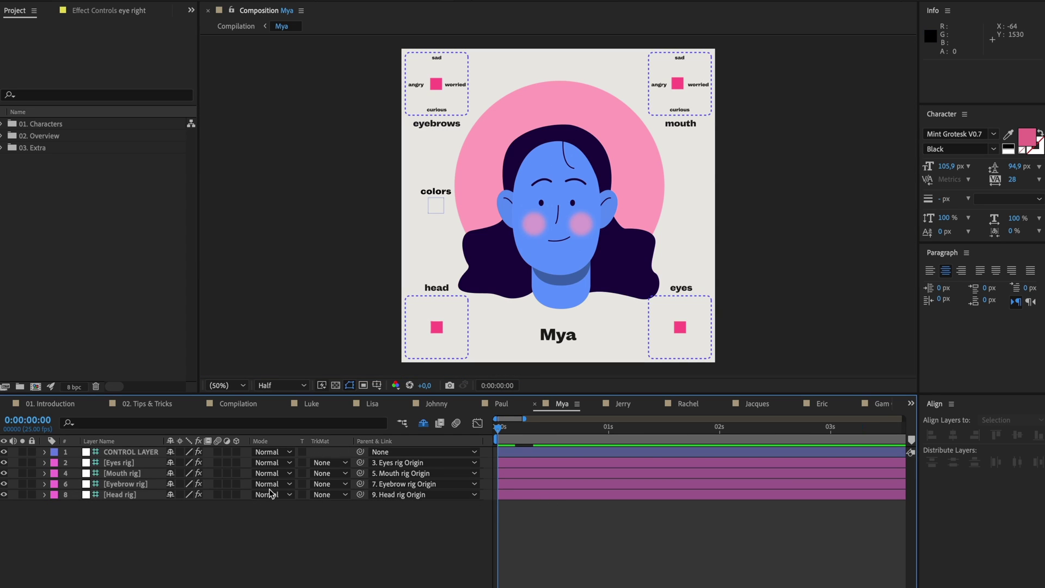
Set the CONTROL LAYER's skin colour to a pale peach
click(144, 455)
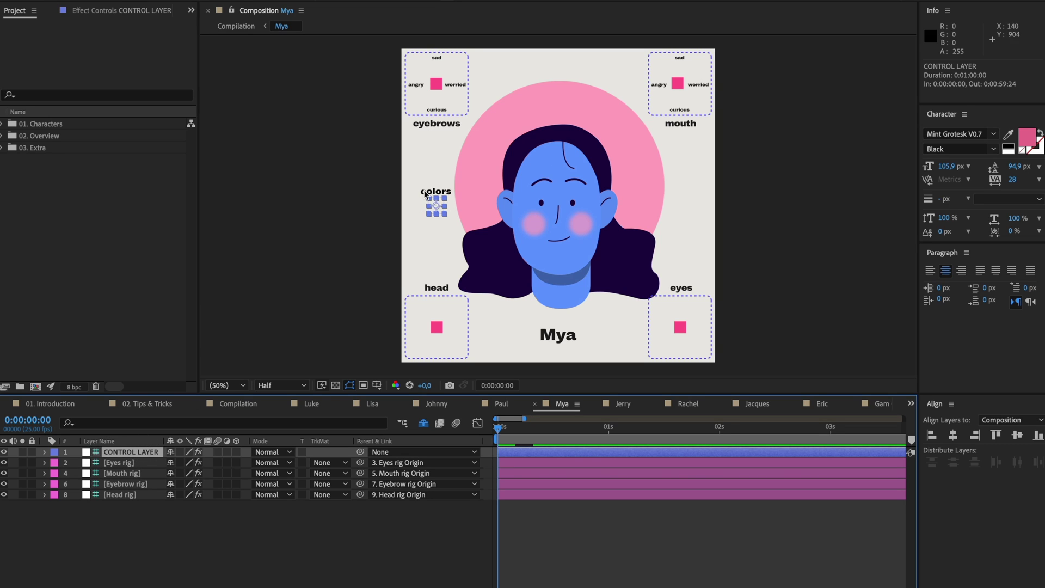
click(101, 12)
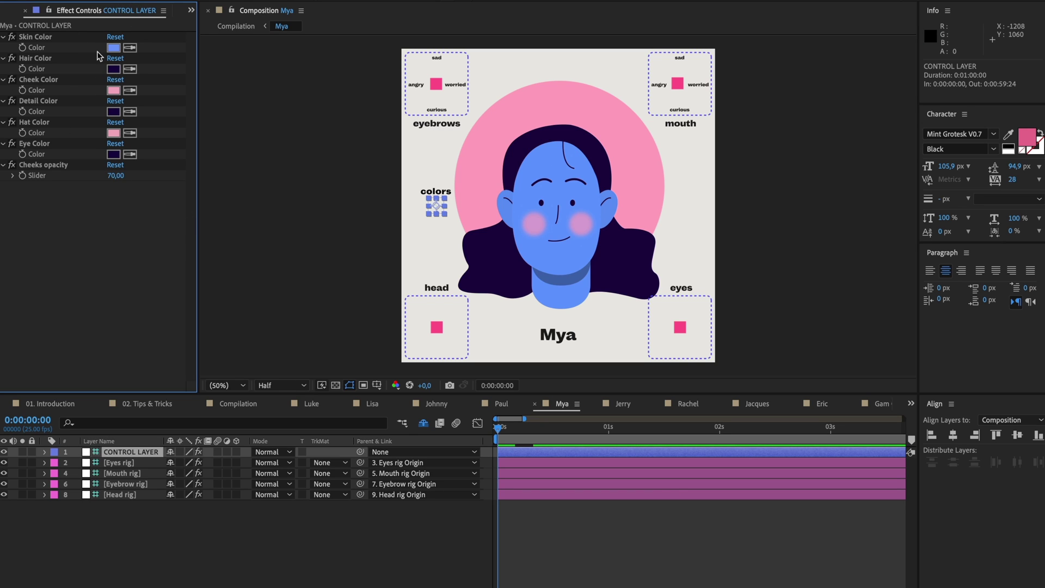
click(114, 48)
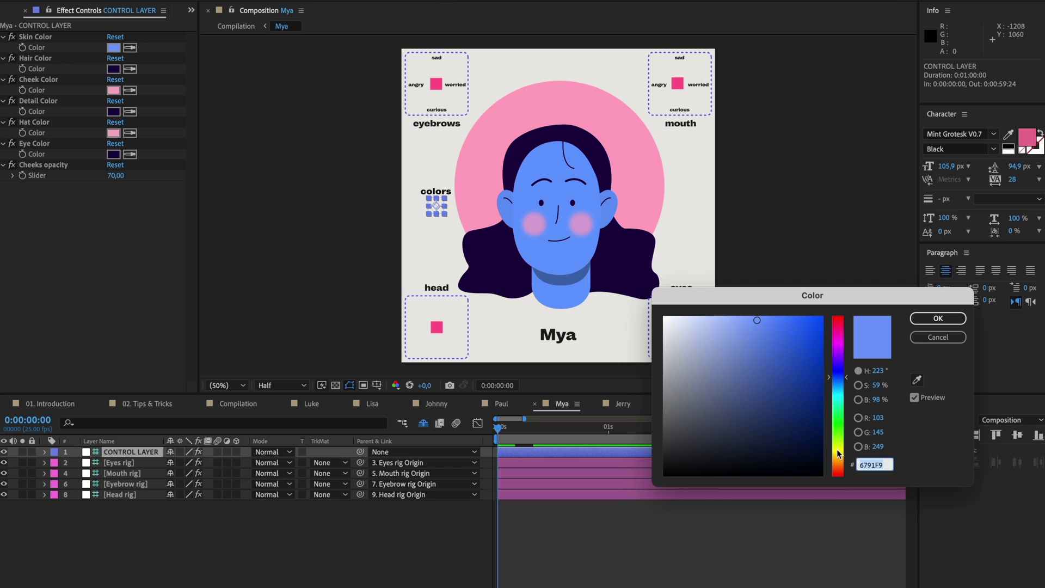
drag(838, 453, 838, 461)
drag(720, 330, 717, 328)
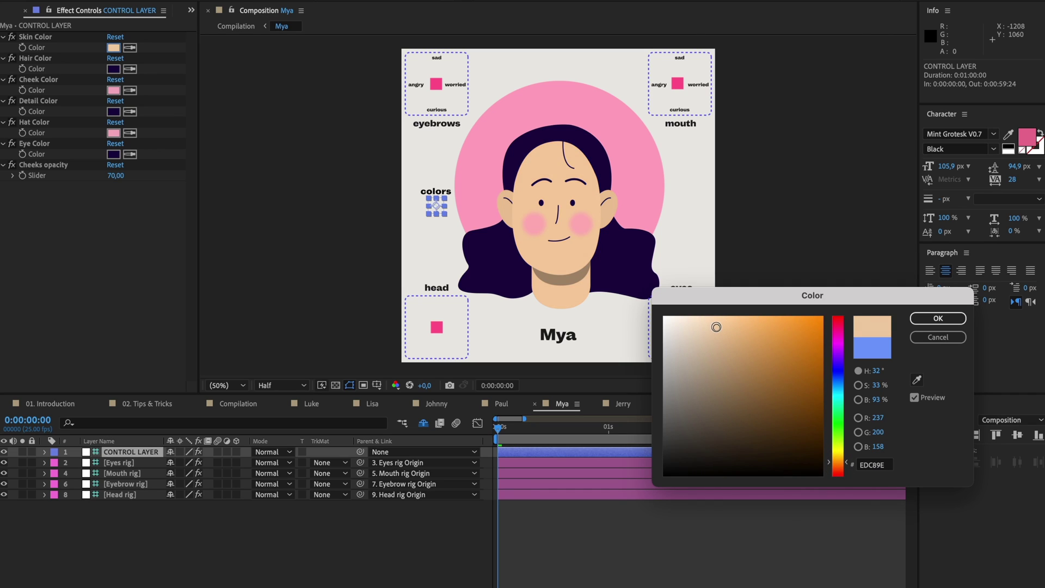
click(724, 320)
click(938, 319)
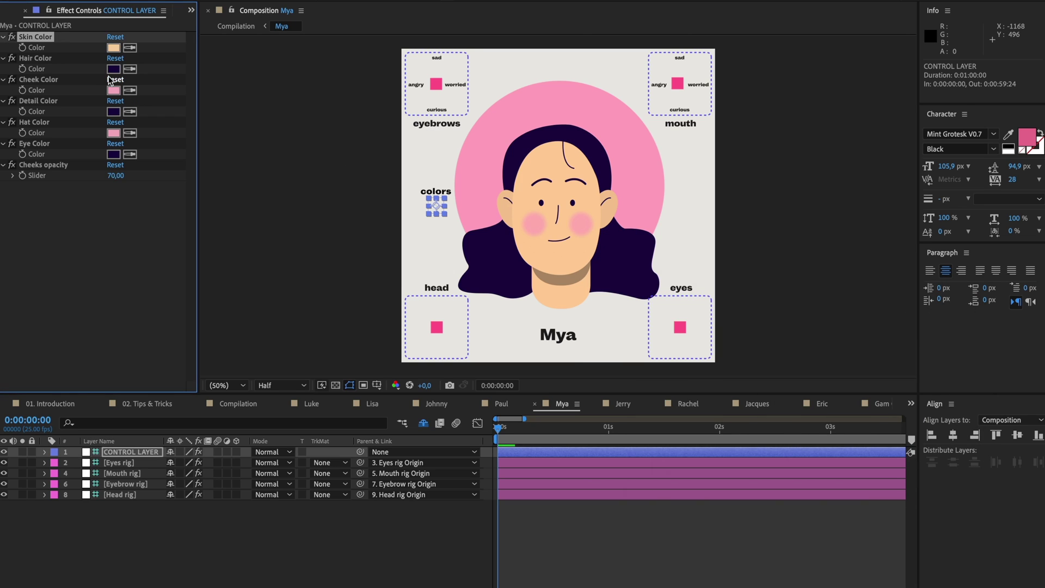
Make the hair bright purple and the cheeks a deeper pink
click(114, 70)
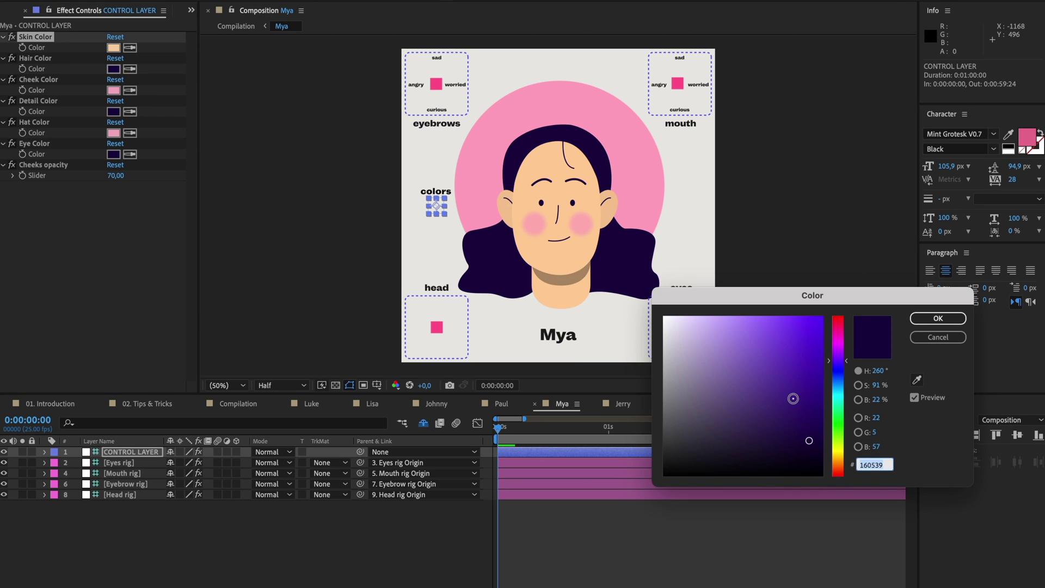
drag(793, 398, 801, 346)
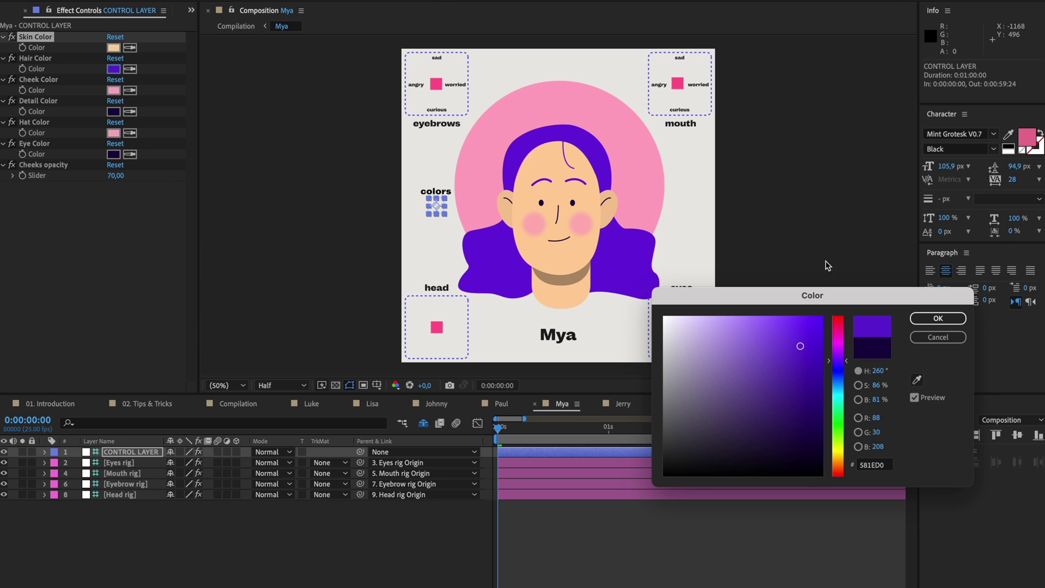
click(932, 319)
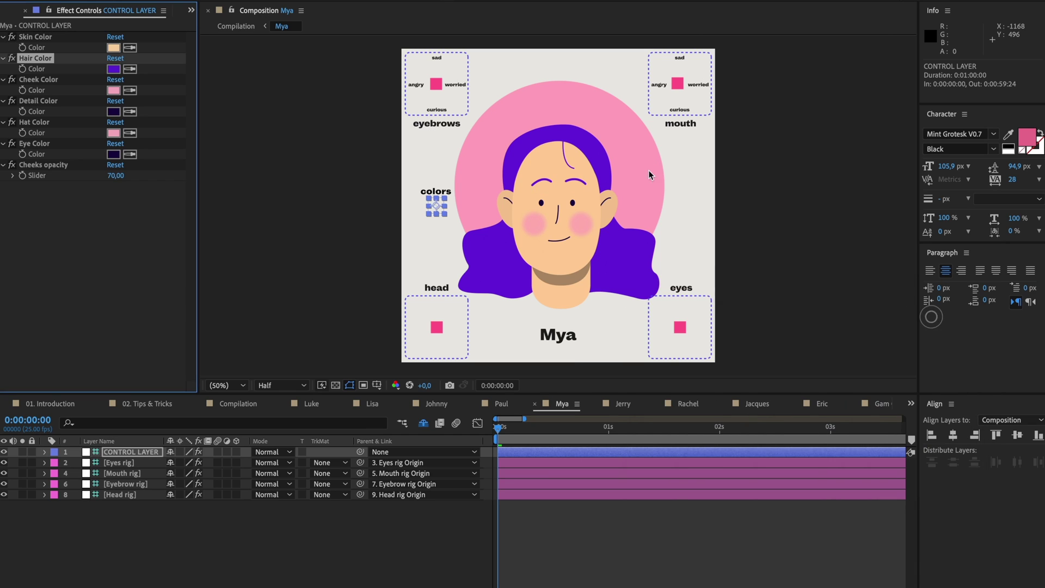
click(113, 90)
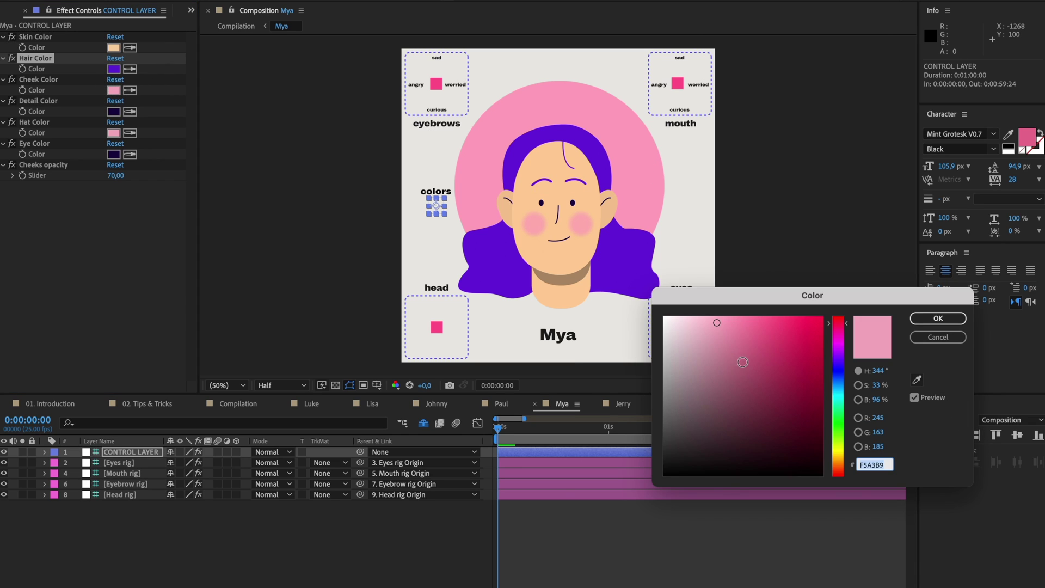
mouse_move(743, 362)
mouse_down()
mouse_move(742, 329)
mouse_move(763, 323)
mouse_up()
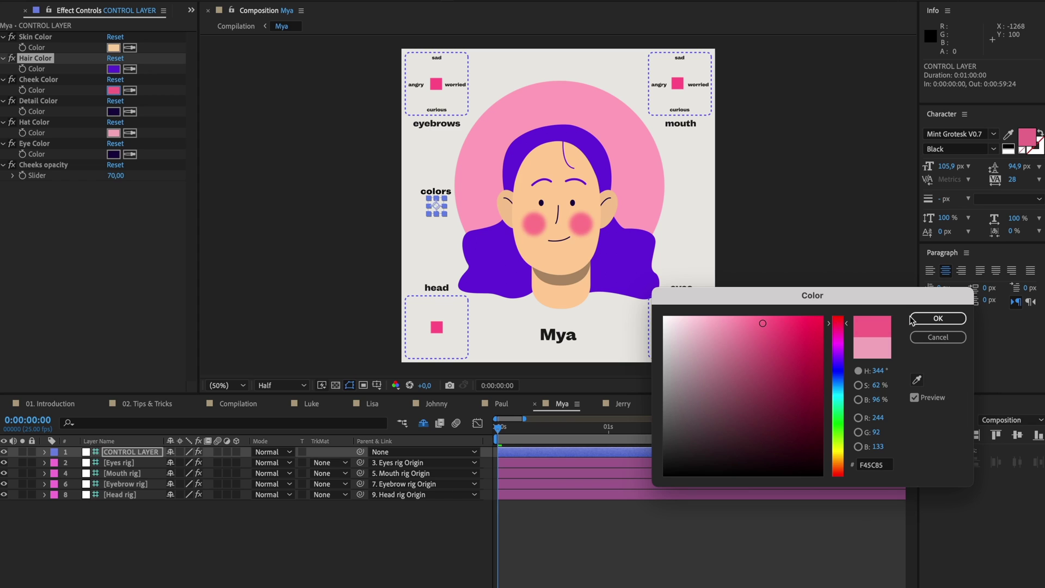
click(932, 319)
Turn the hat circle magenta, darken the eyes slightly, and lower Cheeks opacity to 39
click(114, 111)
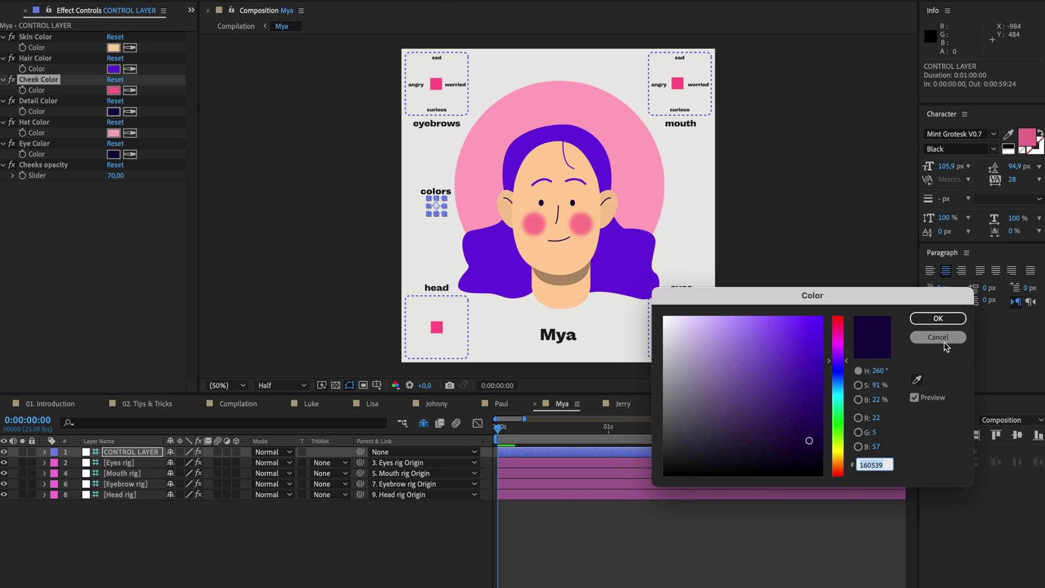
click(939, 337)
click(114, 133)
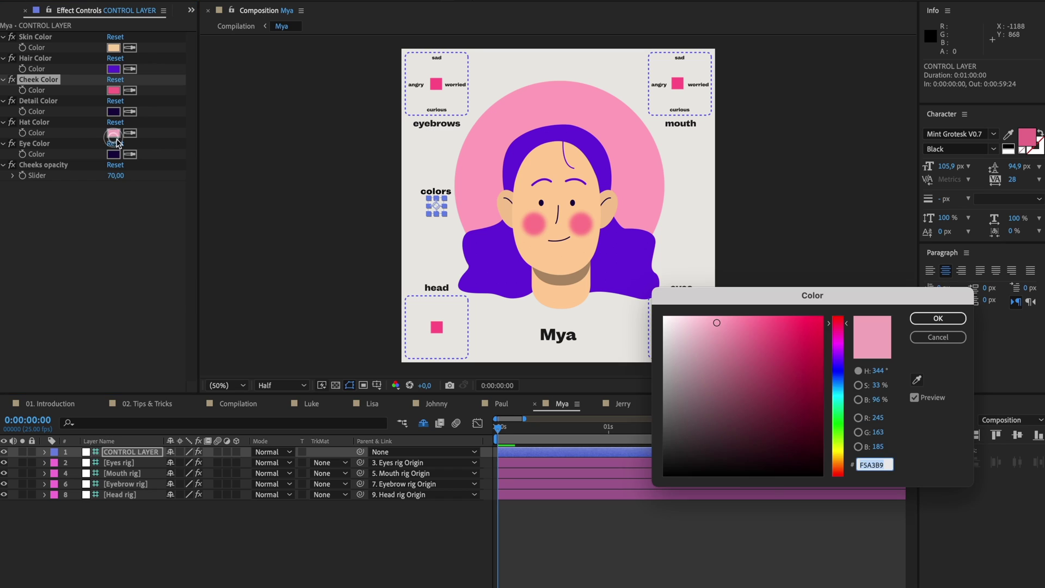
drag(726, 373, 761, 356)
click(939, 318)
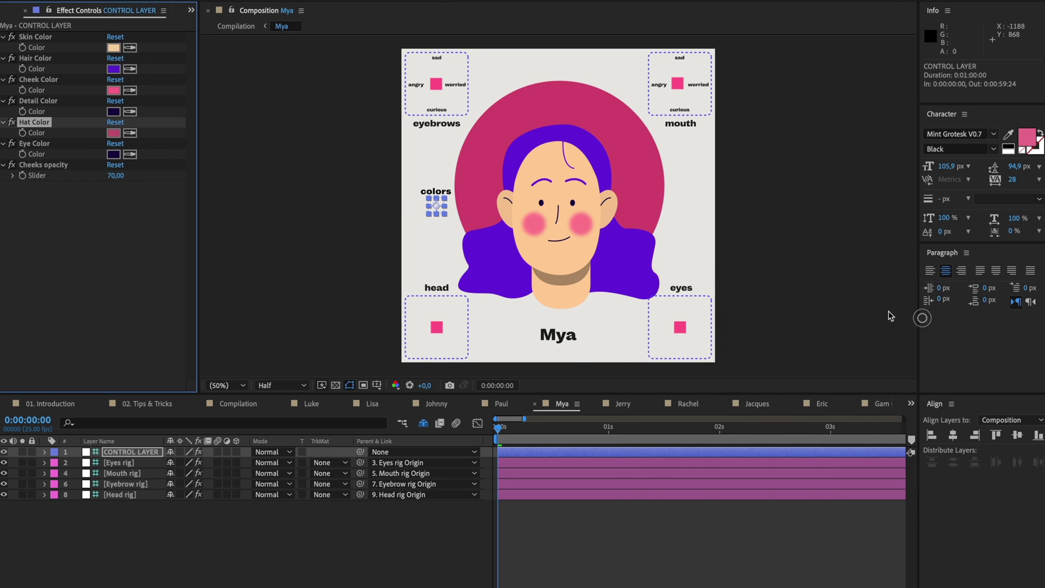
click(113, 154)
drag(784, 438, 798, 455)
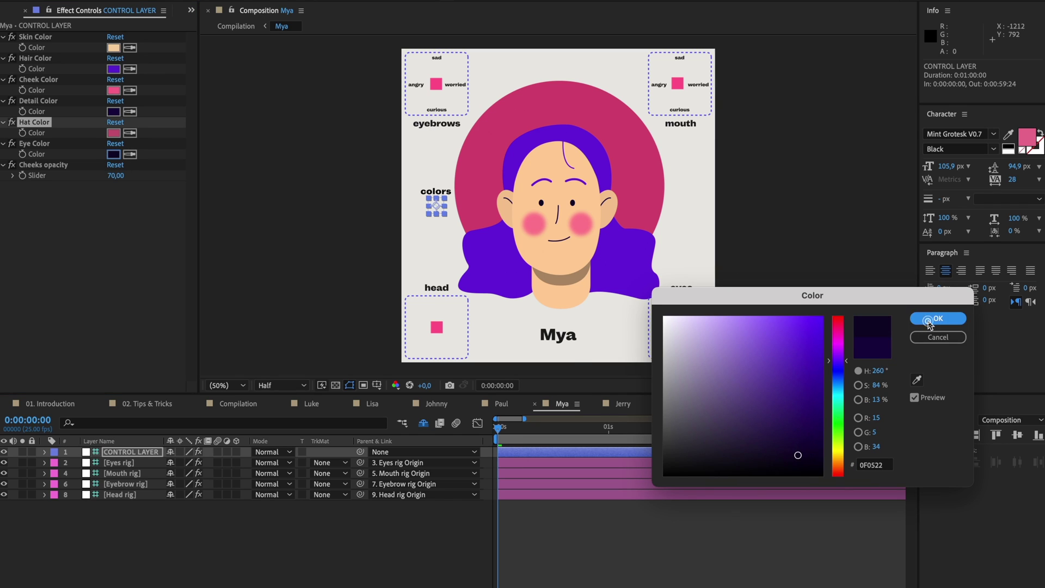
click(938, 318)
mouse_move(117, 175)
mouse_down()
mouse_move(45, 181)
mouse_move(111, 177)
mouse_up()
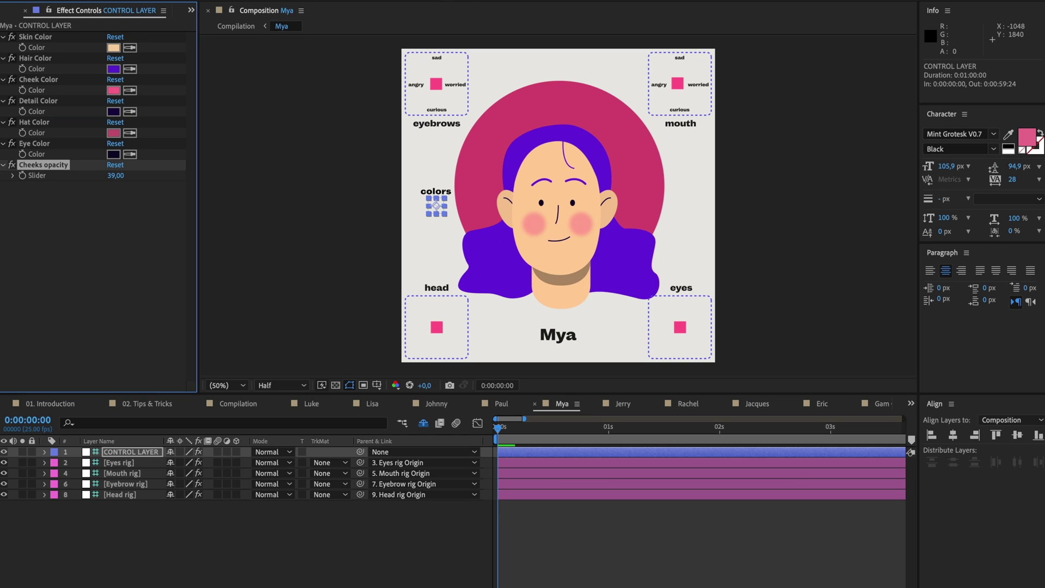
click(576, 570)
Scrub to frame 22 to check the angry face, then reopen Mya's precomp from the Compilation
click(550, 430)
drag(549, 431, 596, 429)
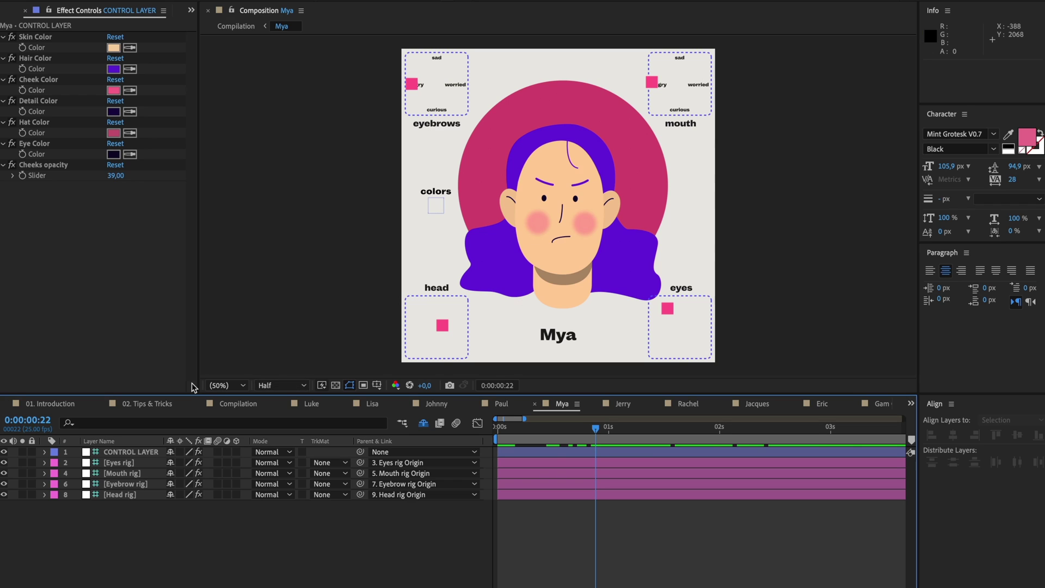
click(233, 406)
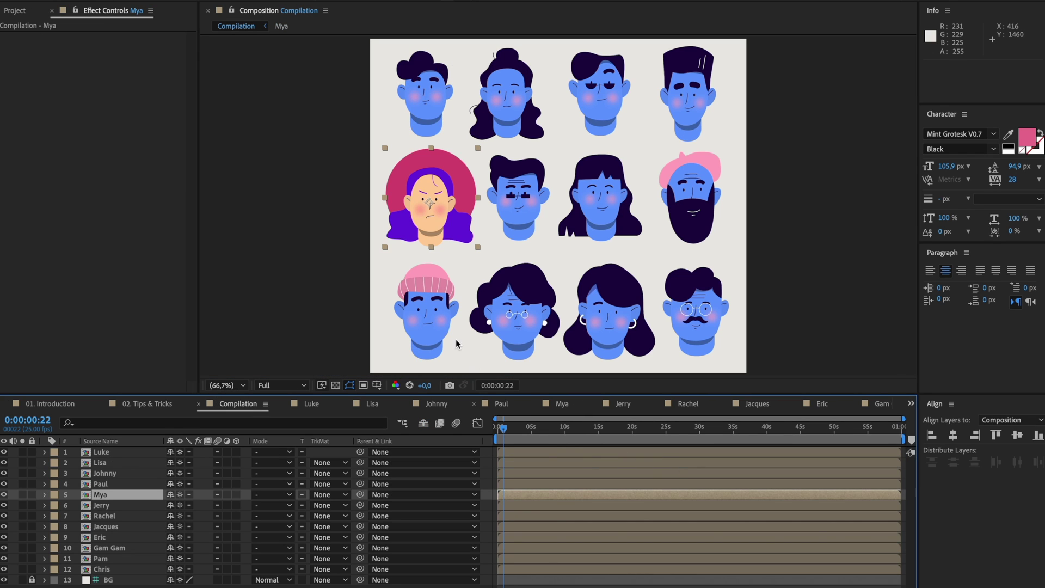
click(526, 582)
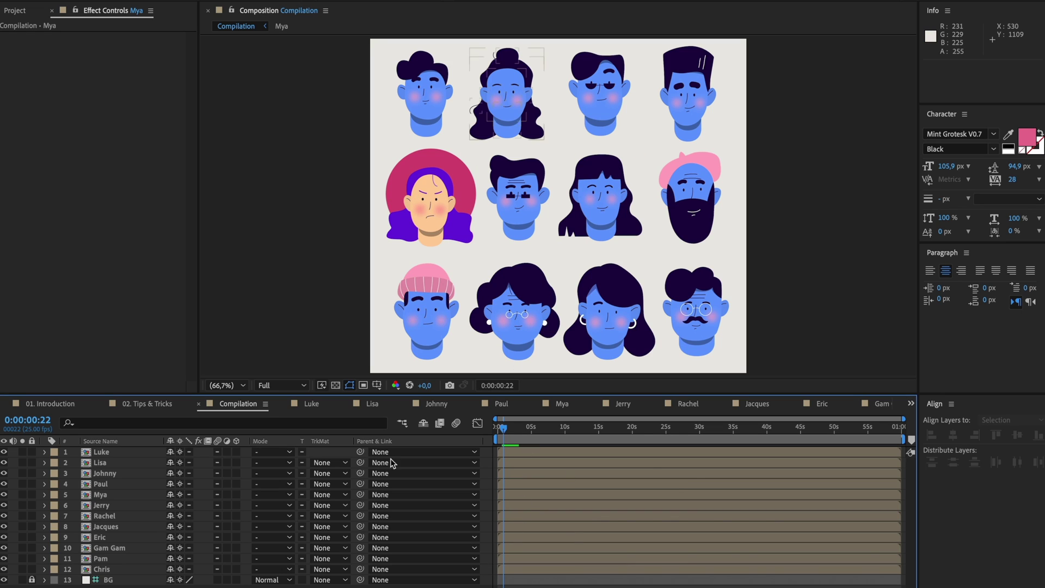
double_click(452, 237)
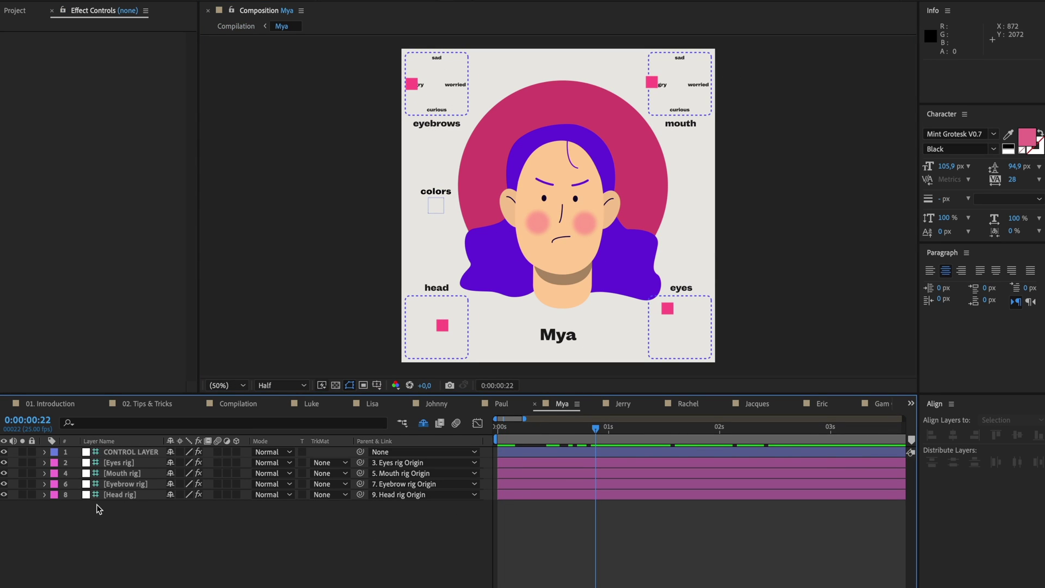
Unhide Mya's shy layers and make the eye left layer a guide layer
click(423, 423)
scroll(124, 500, down, 5)
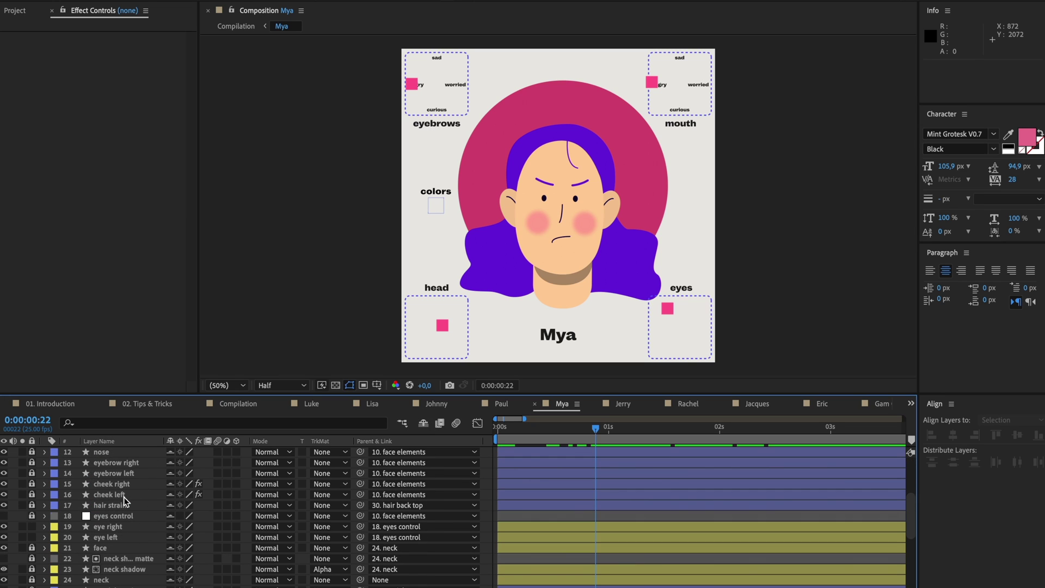
scroll(124, 500, down, 6)
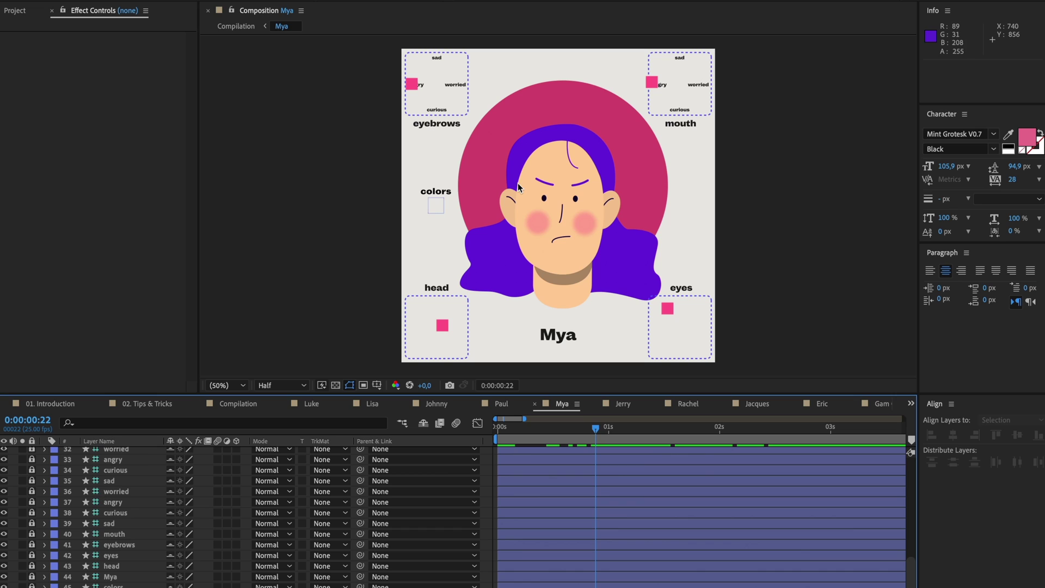
click(545, 199)
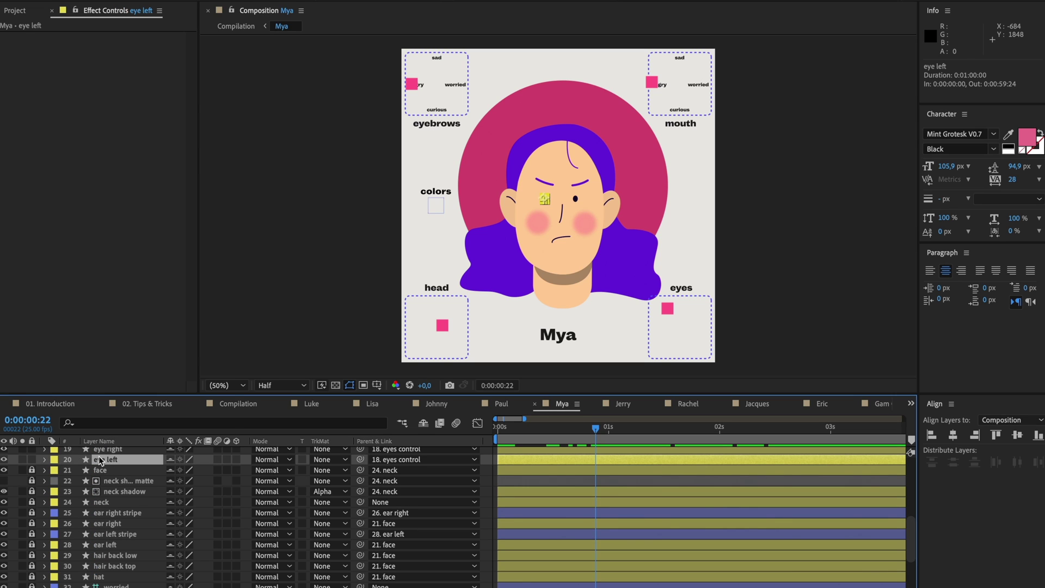
right_click(101, 461)
click(147, 355)
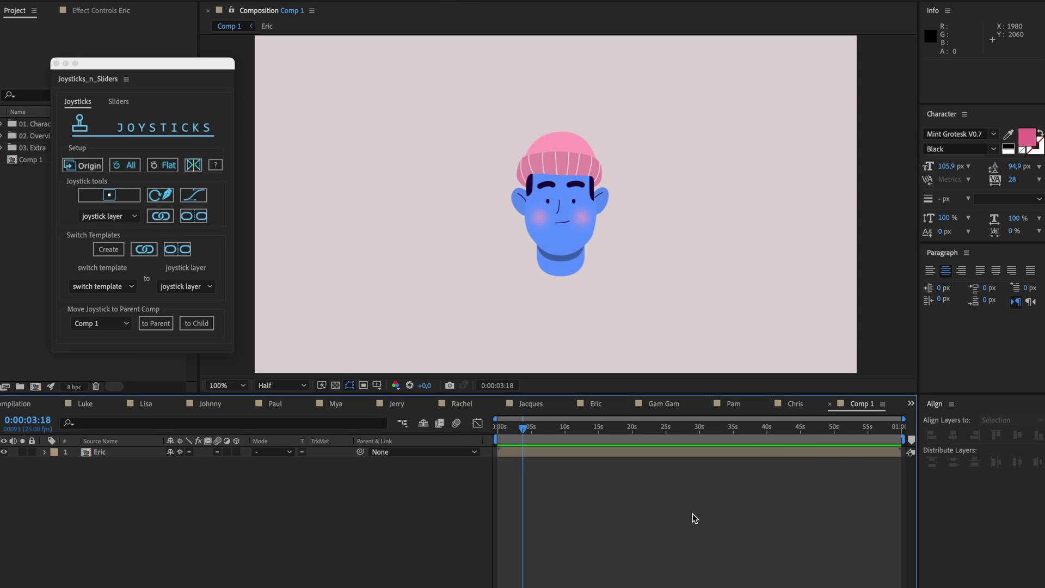
click(186, 63)
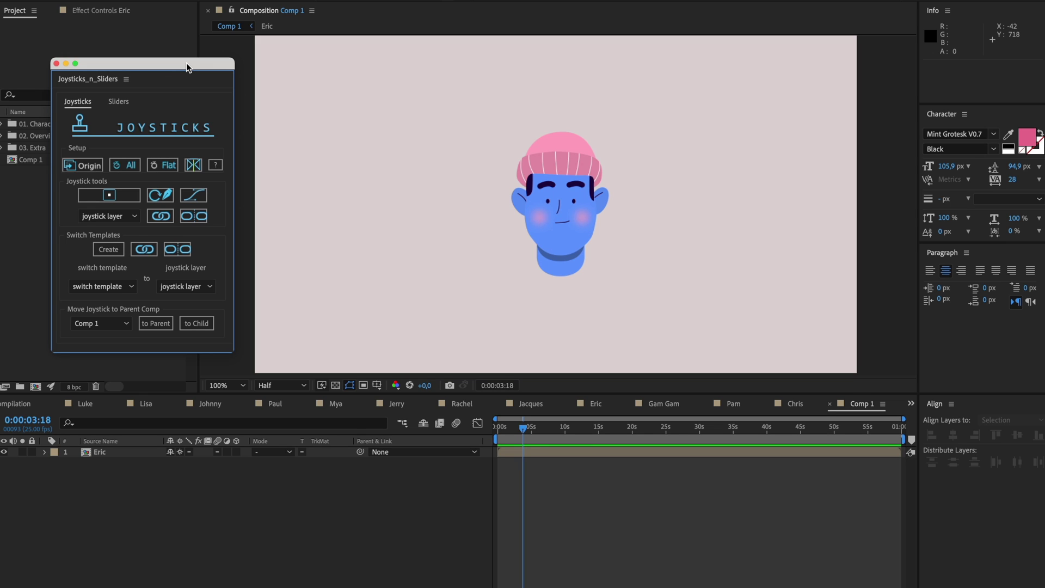
click(566, 195)
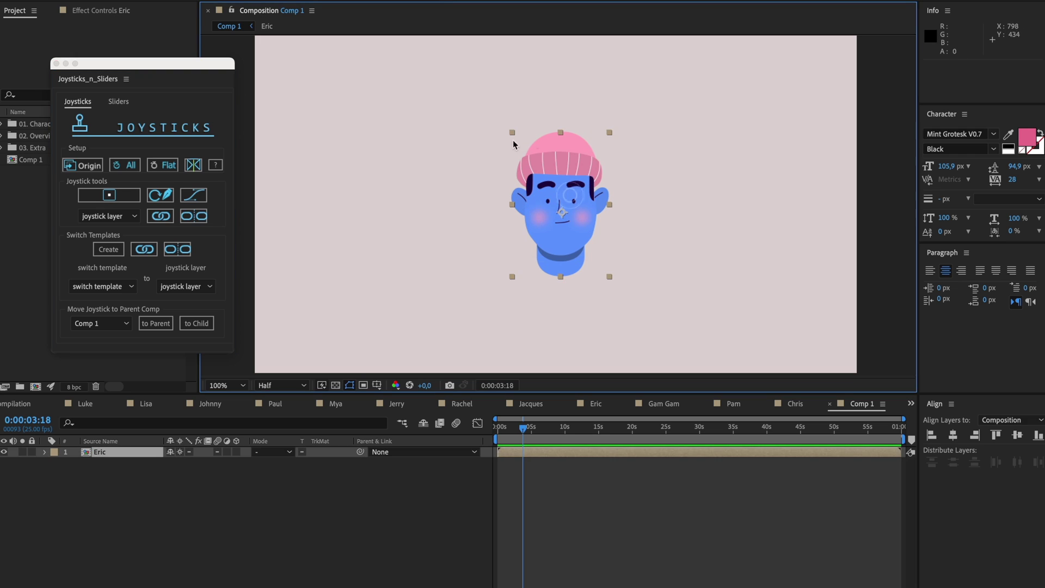
double_click(533, 452)
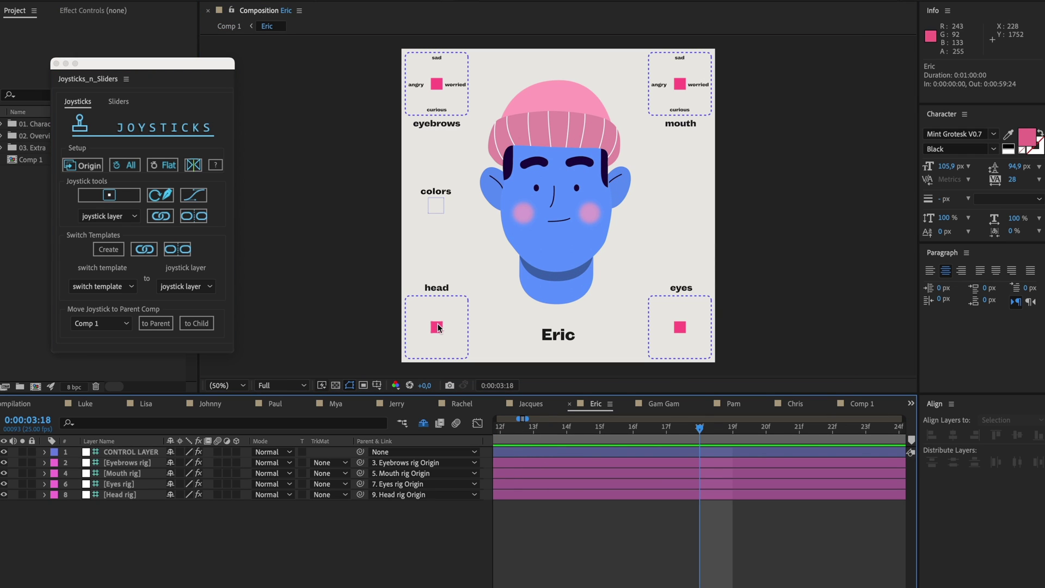
click(859, 403)
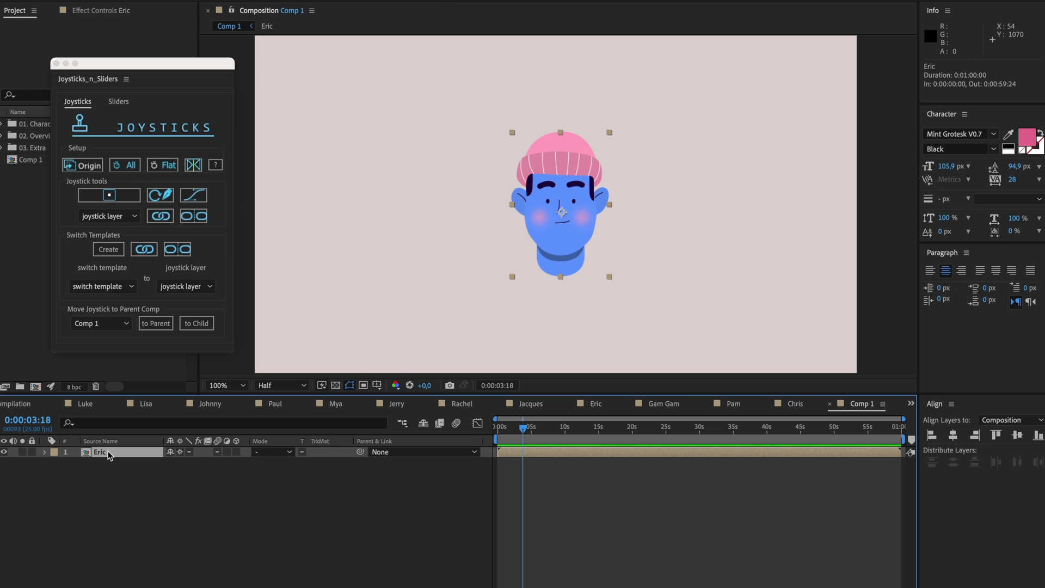
click(541, 465)
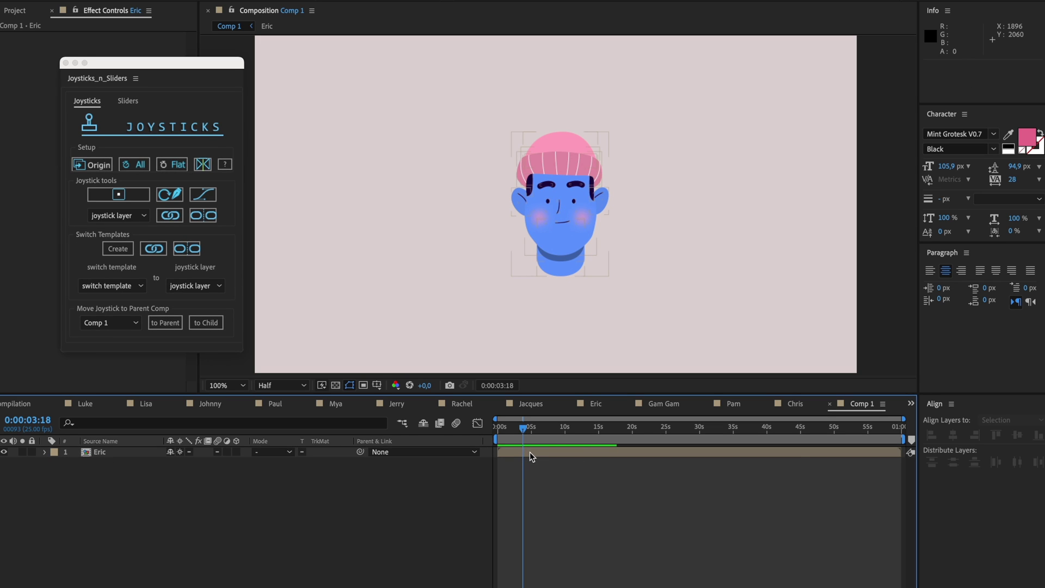
In the Eric precomp, send the Eyebrows rig joystick up to Comp 1 using 'to Parent'
double_click(531, 452)
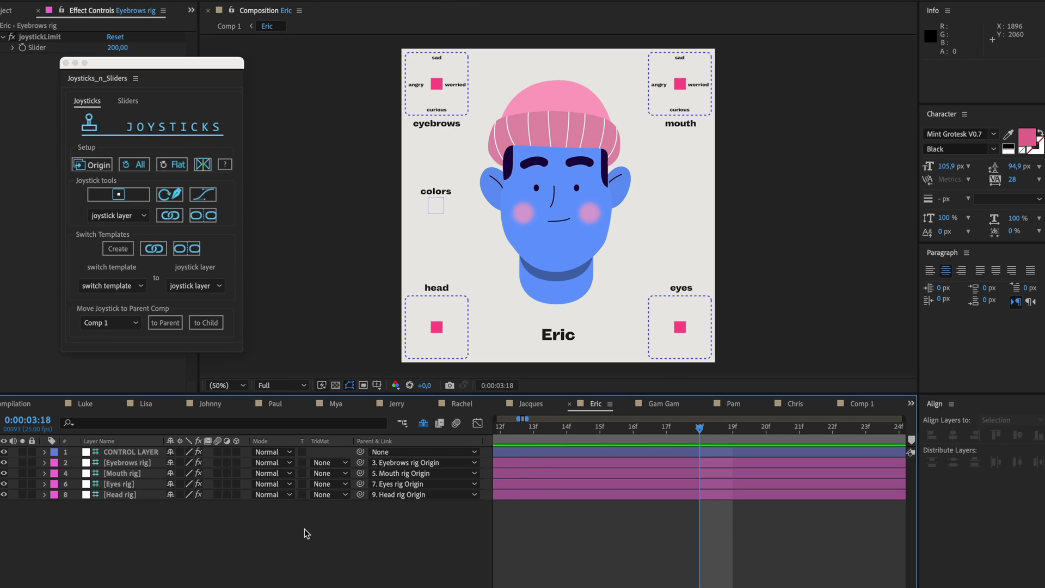
click(128, 464)
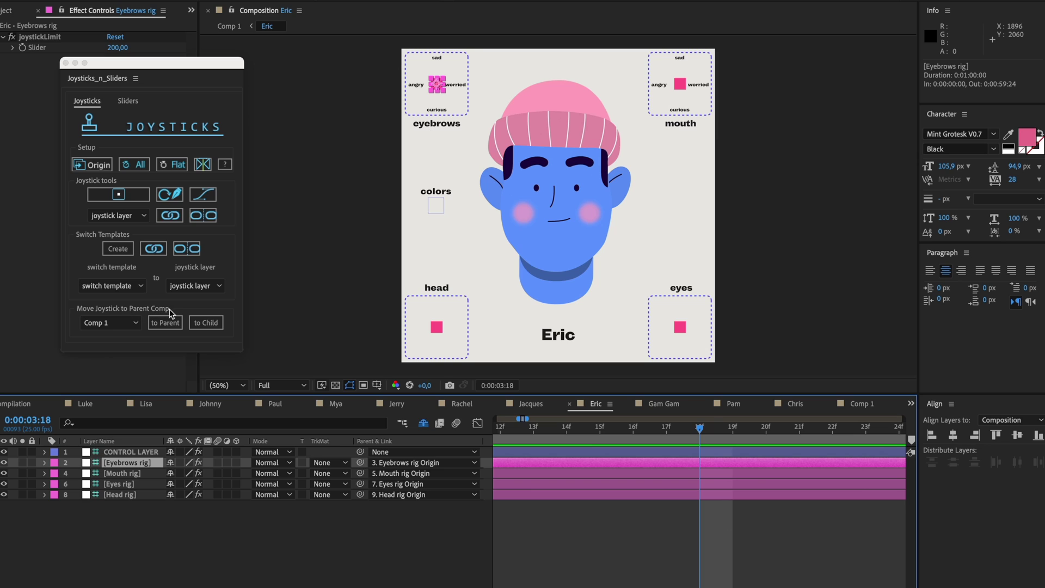
click(135, 323)
click(108, 350)
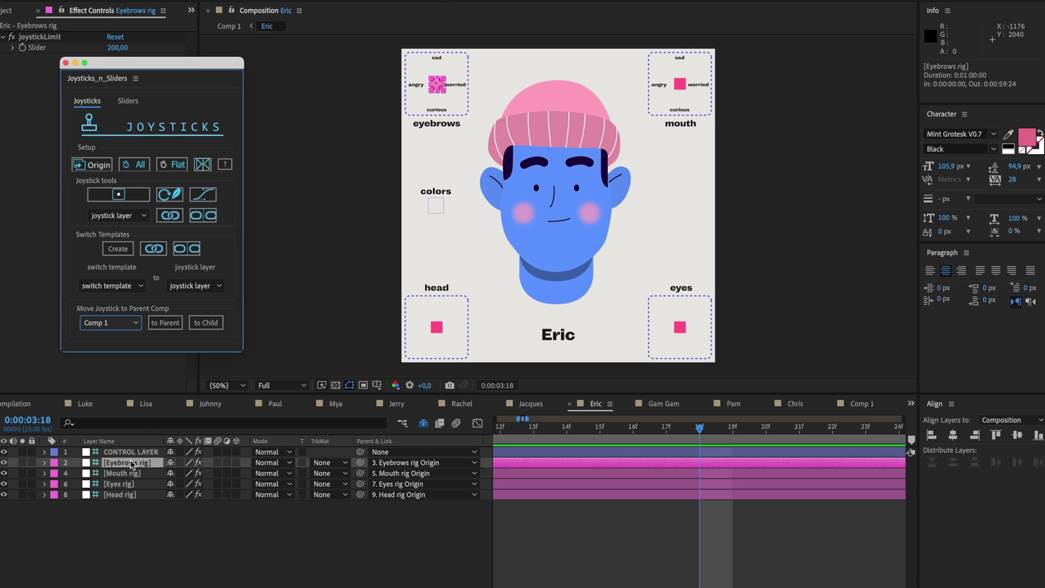
click(166, 322)
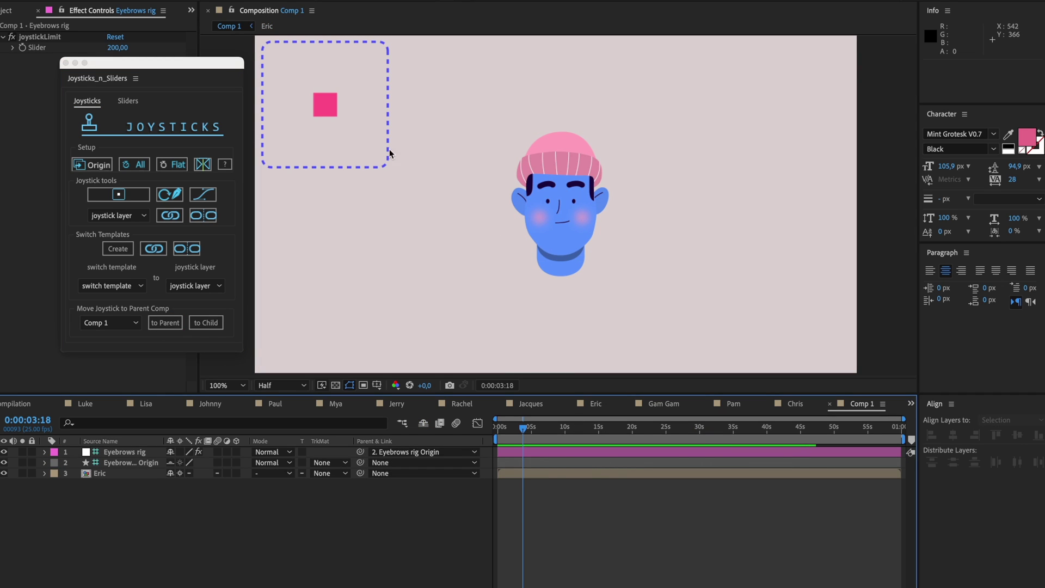
Test the eyebrows joystick in Comp 1 by dragging its handle, then undo the move
click(329, 109)
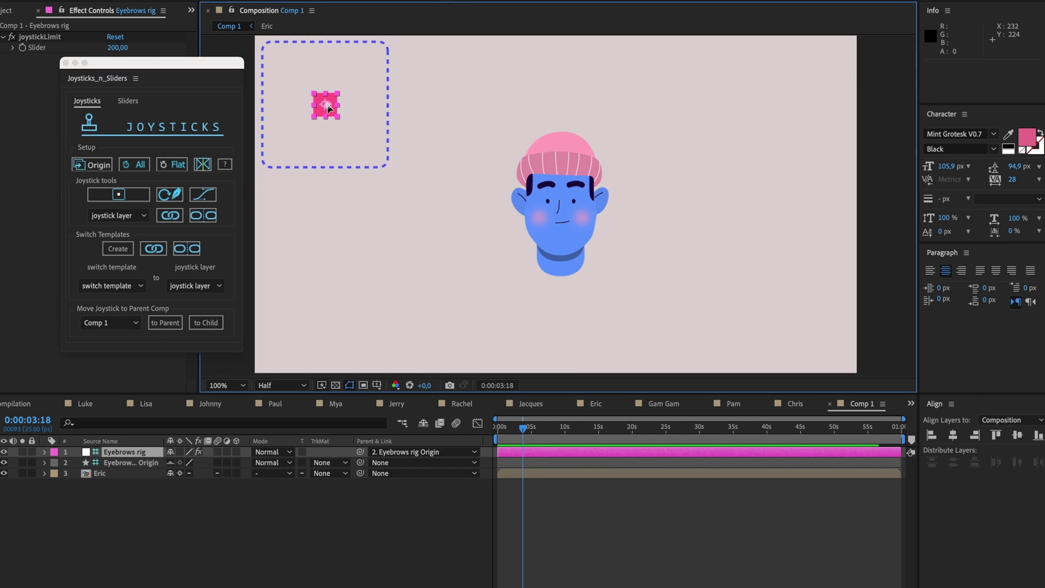
drag(329, 108, 332, 129)
key(super+z)
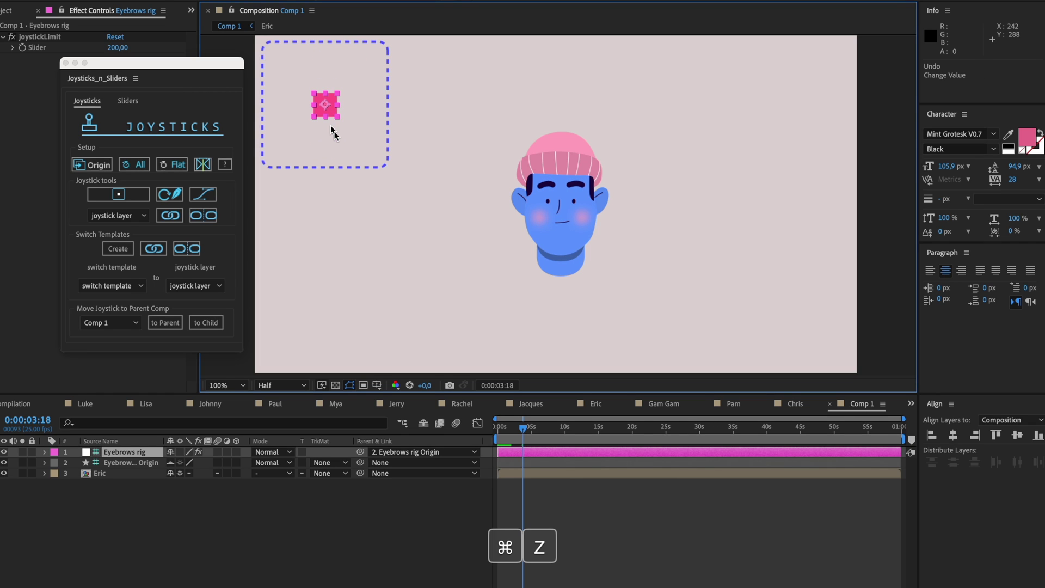
Back in the Eric comp, send the Mouth, Eyes and Head rigs up to Comp 1
click(595, 403)
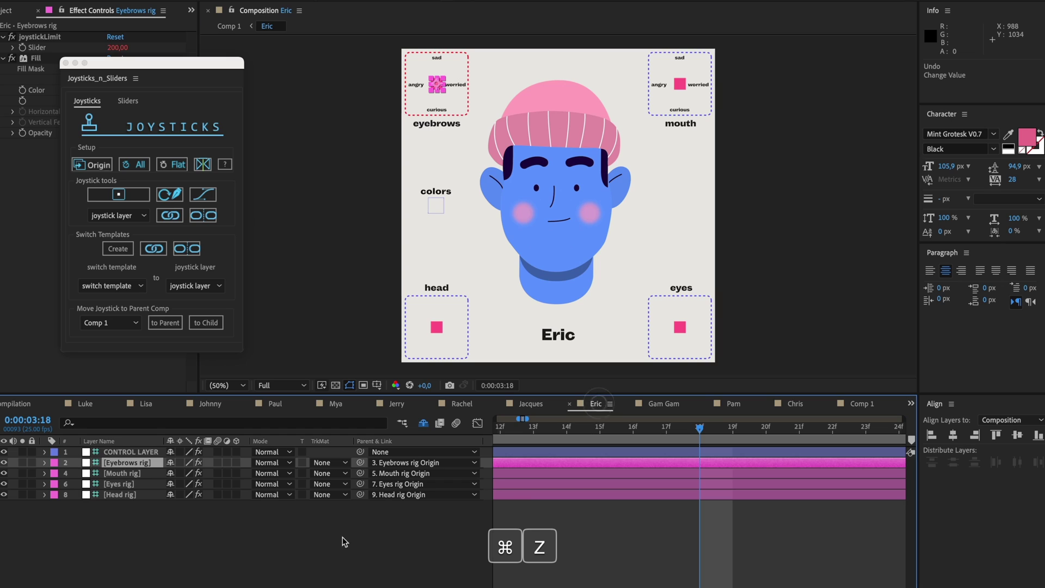
click(125, 473)
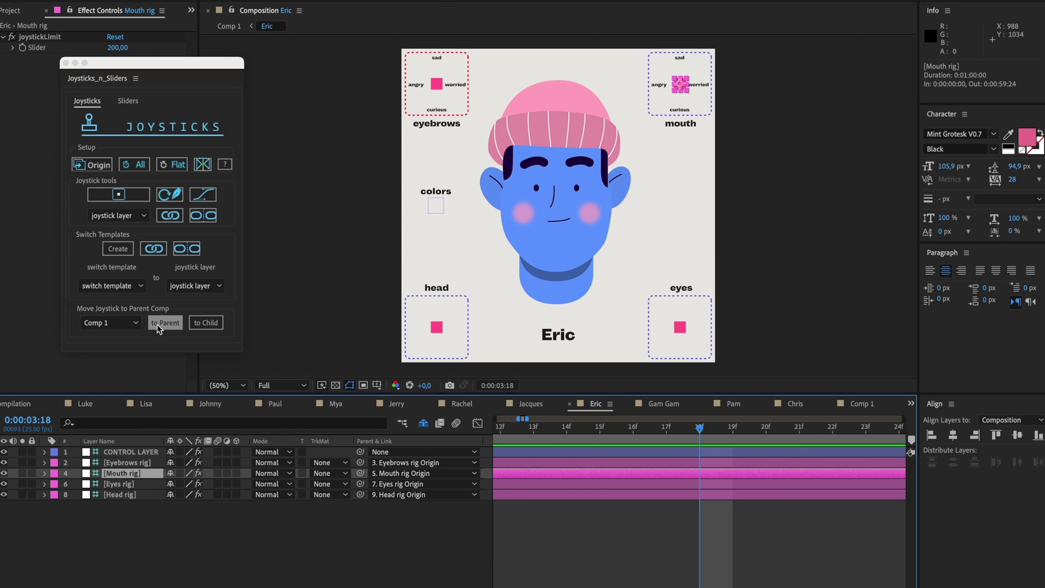
click(165, 322)
click(119, 484)
click(165, 323)
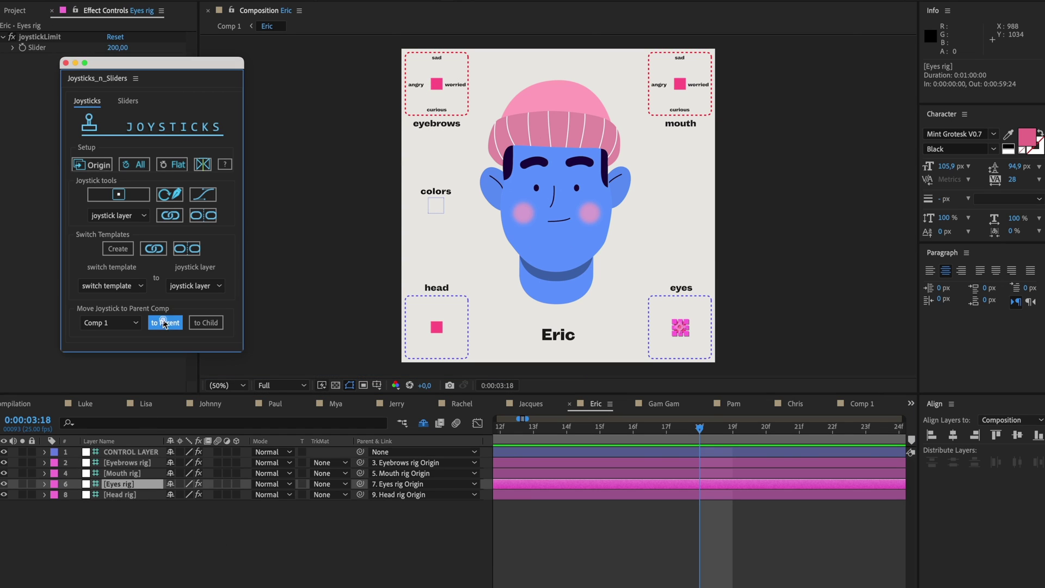
click(124, 494)
click(165, 323)
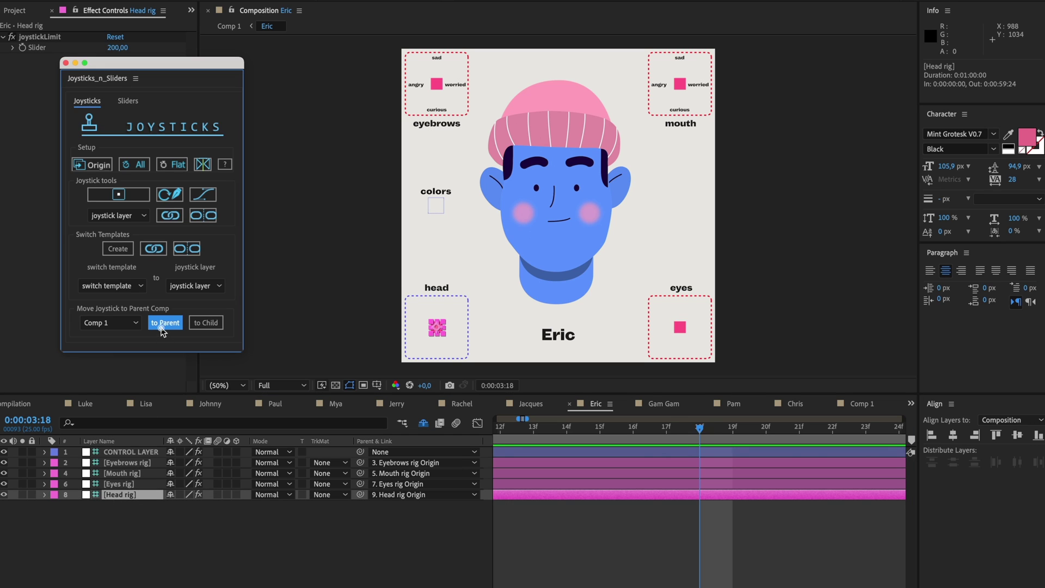
In Comp 1, drag the head and eyes joystick boxes into the lower-left and lower-right corners
click(859, 404)
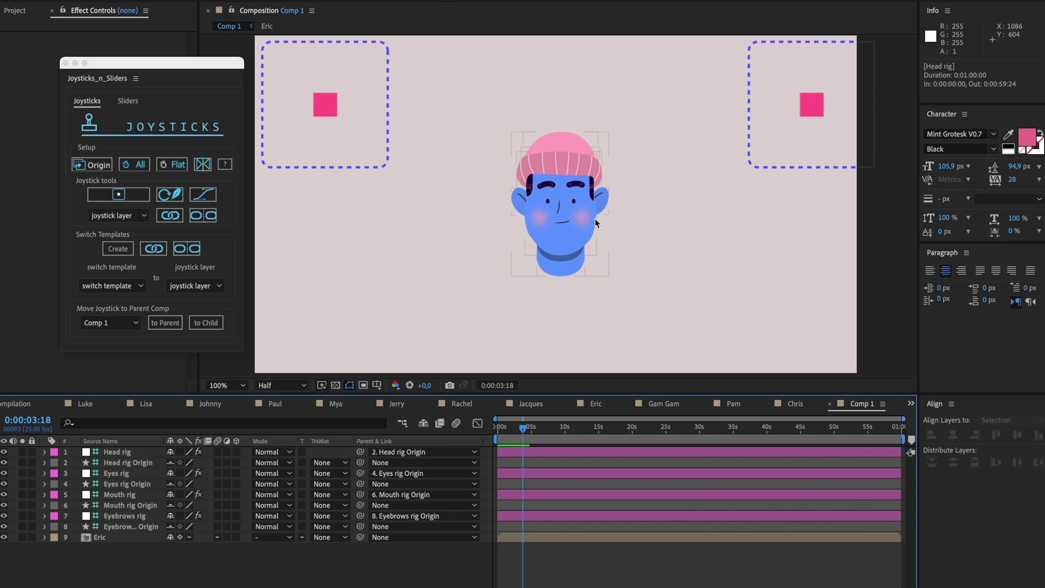
click(467, 320)
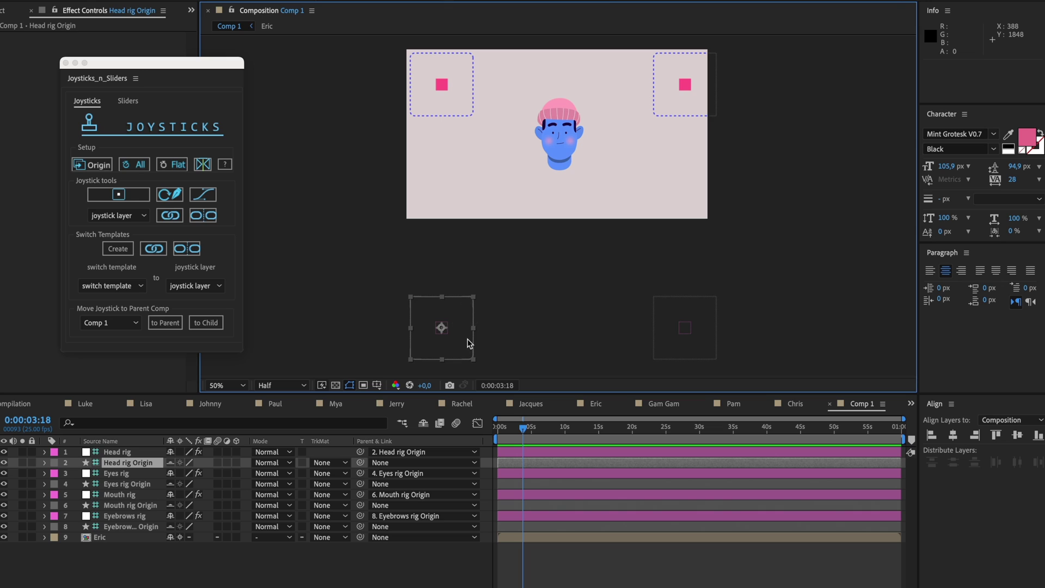
drag(466, 343, 466, 196)
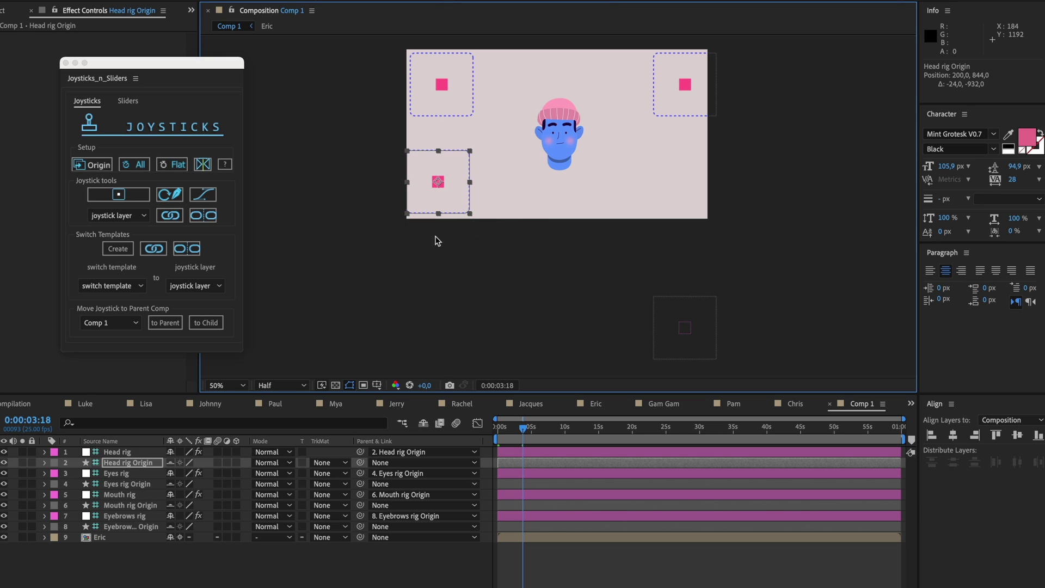
click(155, 464)
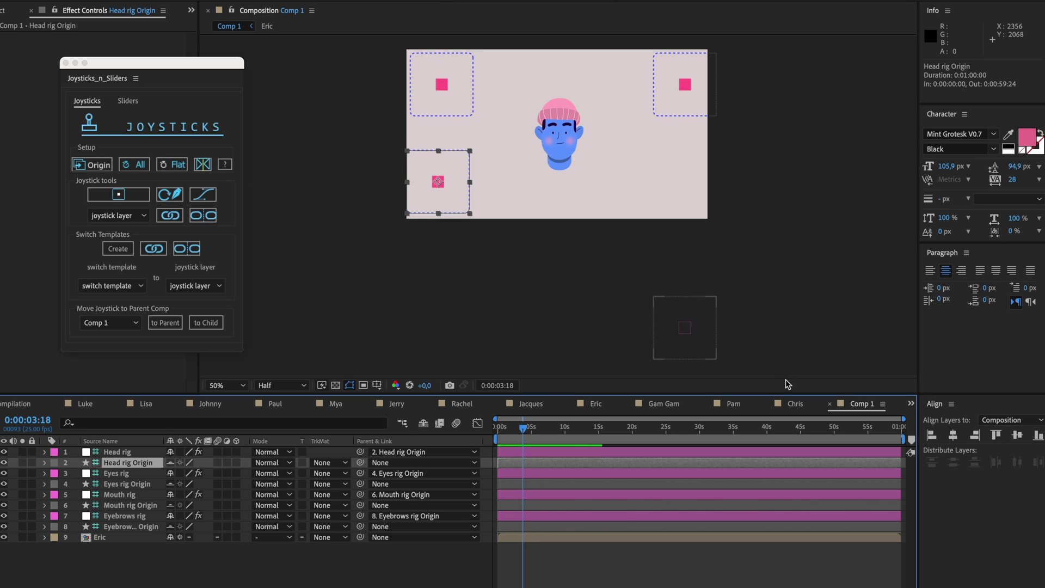
click(690, 354)
drag(690, 354, 672, 195)
Zoom to 100 percent, test-turn the head with its joystick, then undo it
key(super+equal)
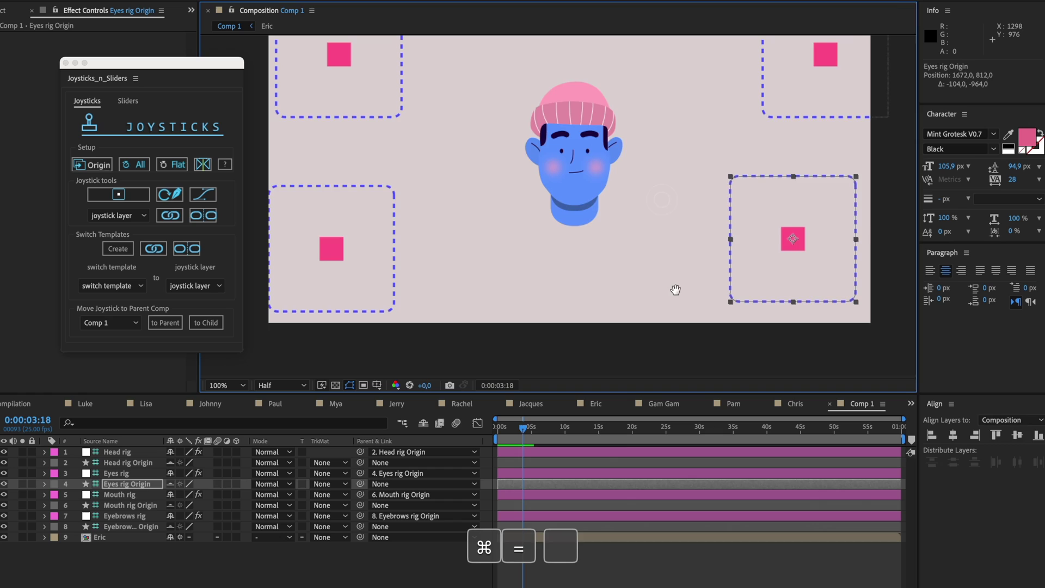
click(674, 289)
click(329, 300)
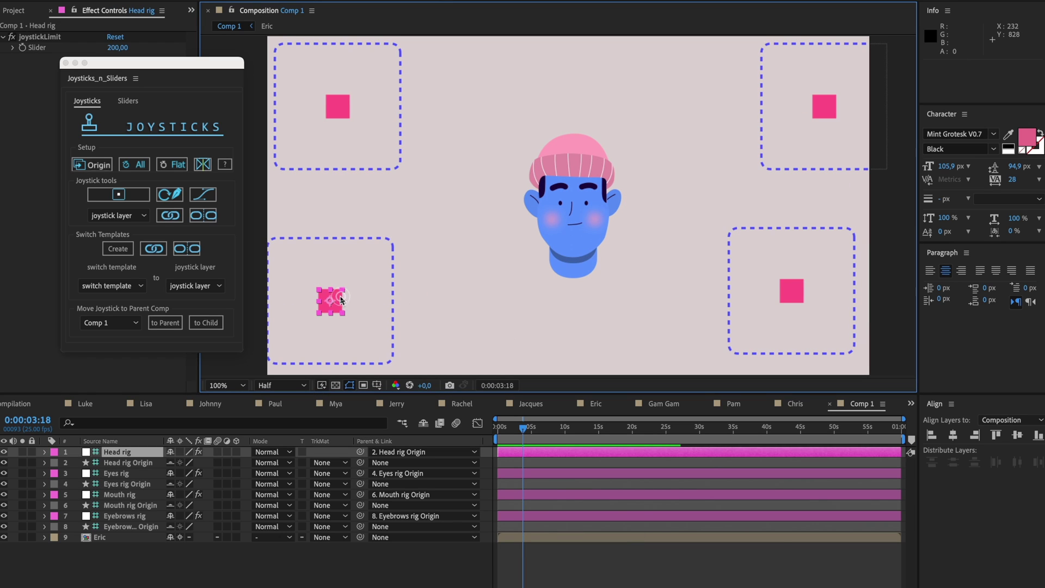
drag(330, 301, 332, 275)
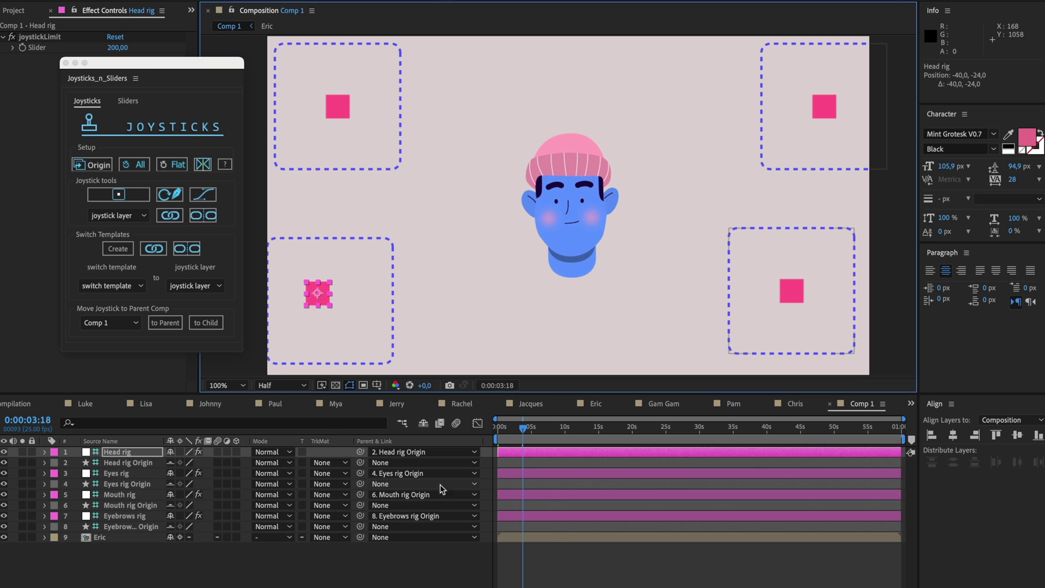
key(super+z)
drag(178, 62, 182, 60)
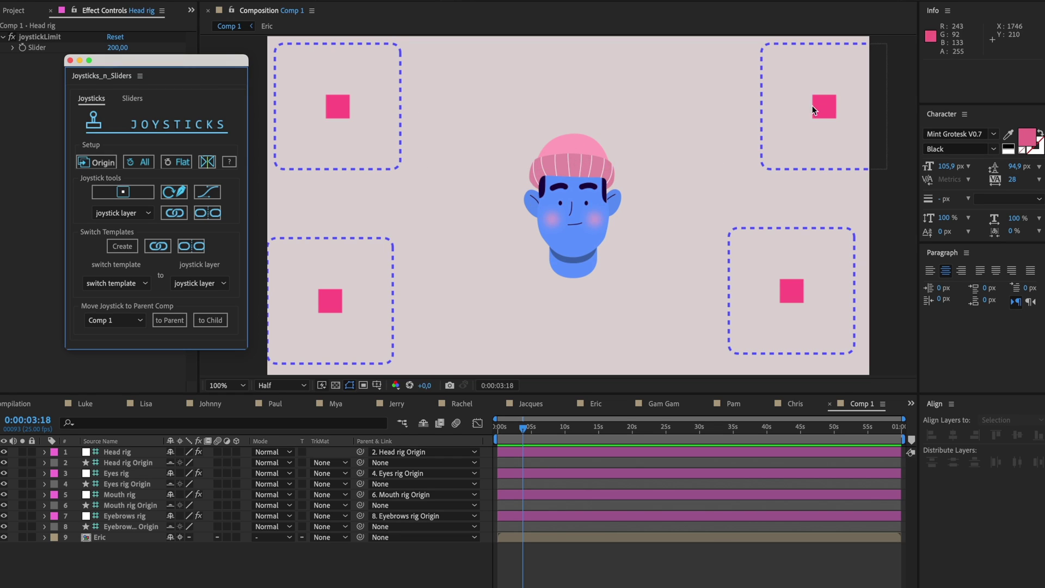
Select Eric's head layer, then deselect it
click(581, 217)
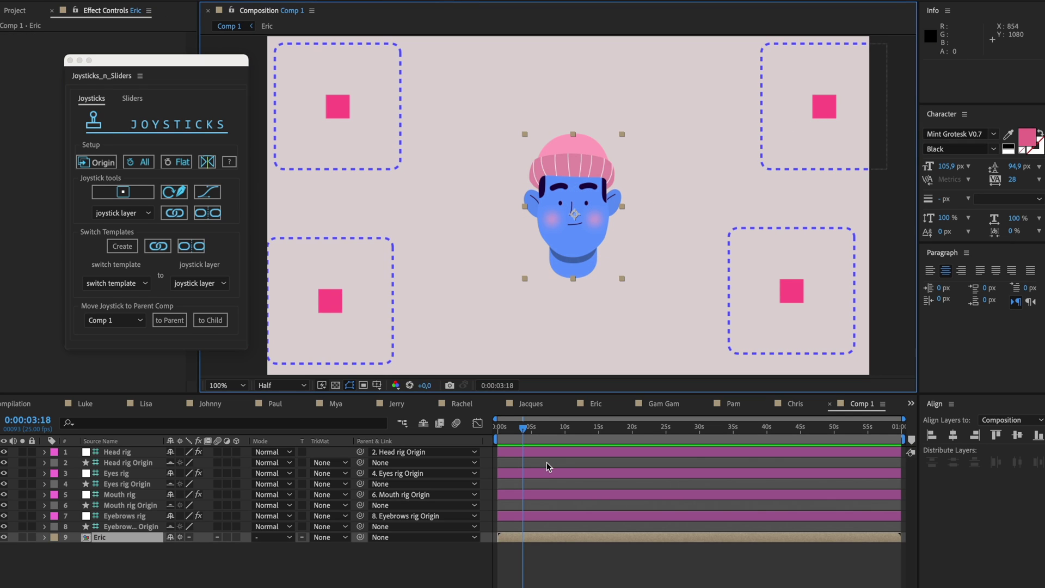
click(550, 569)
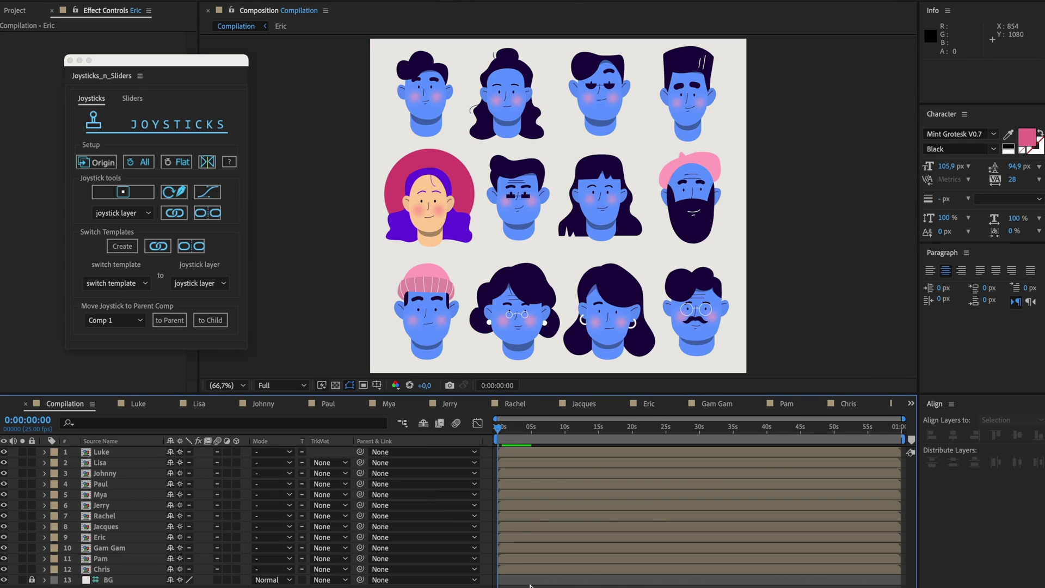